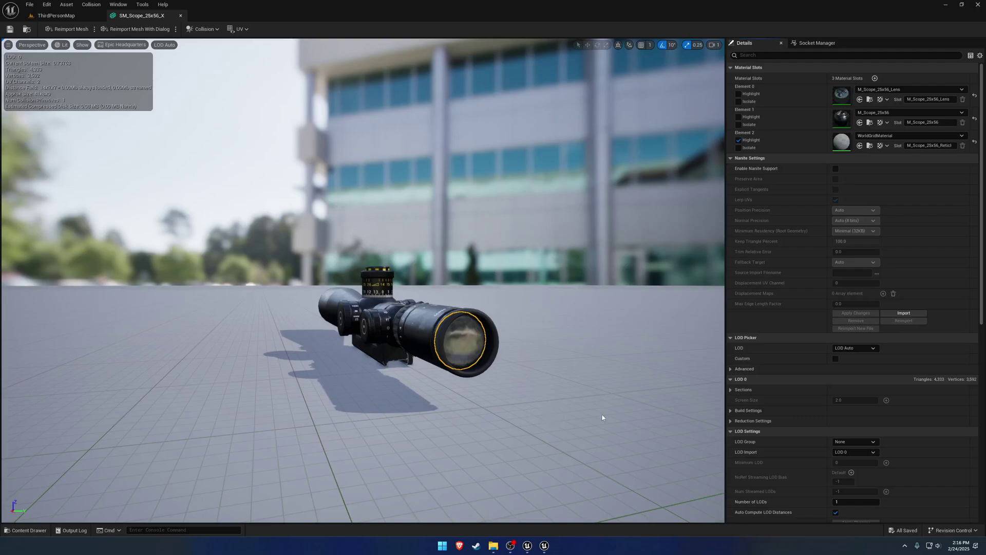
- Examine the 25x56 scope mesh from the front, focusing on the highlighted reticle surface inside the lens
{"action": "mouse_move", "coordinate": [489, 388]}
{"action": "right_mouse_down"}
{"action": "mouse_move", "coordinate": [497, 404]}
{"action": "mouse_move", "coordinate": [490, 410]}
{"action": "mouse_move", "coordinate": [482, 395]}
{"action": "right_mouse_up"}
{"action": "scroll", "coordinate": [489, 388], "scroll_direction": "down", "scroll_amount": 1}
{"action": "key", "text": "w"}
{"action": "key", "text": "s"}
{"action": "scroll", "coordinate": [490, 410], "scroll_direction": "down", "scroll_amount": 1}
{"action": "key", "text": "d"}
{"action": "key", "text": "q"}
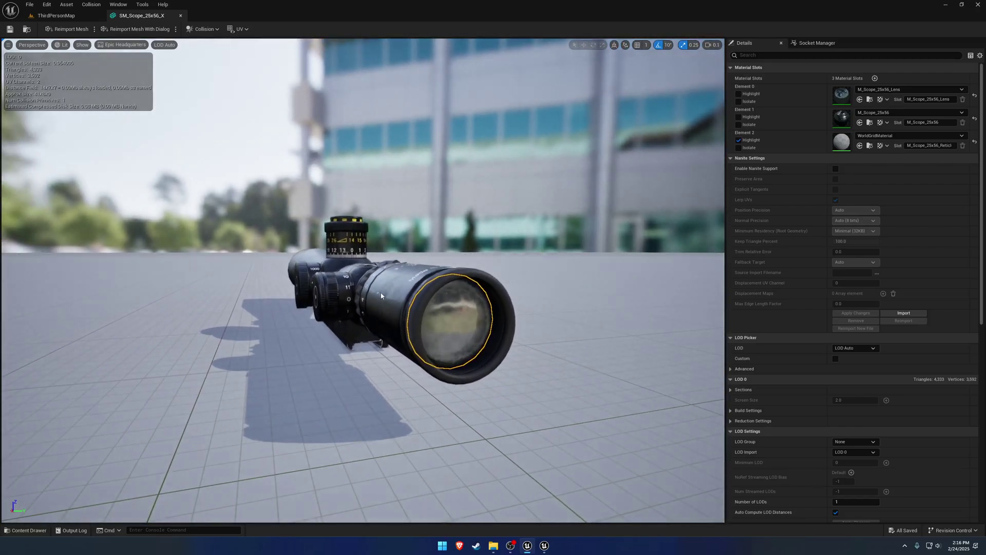
{"action": "key", "text": "d"}
{"action": "right_click_drag", "start_coordinate": [395, 356], "coordinate": [371, 360]}
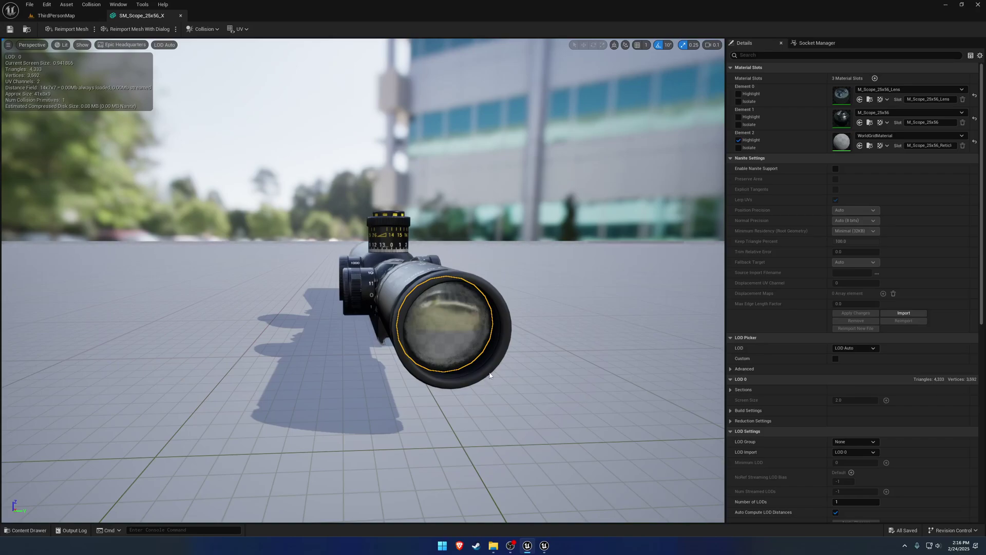
{"action": "left_click_drag", "start_coordinate": [513, 362], "coordinate": [509, 351]}
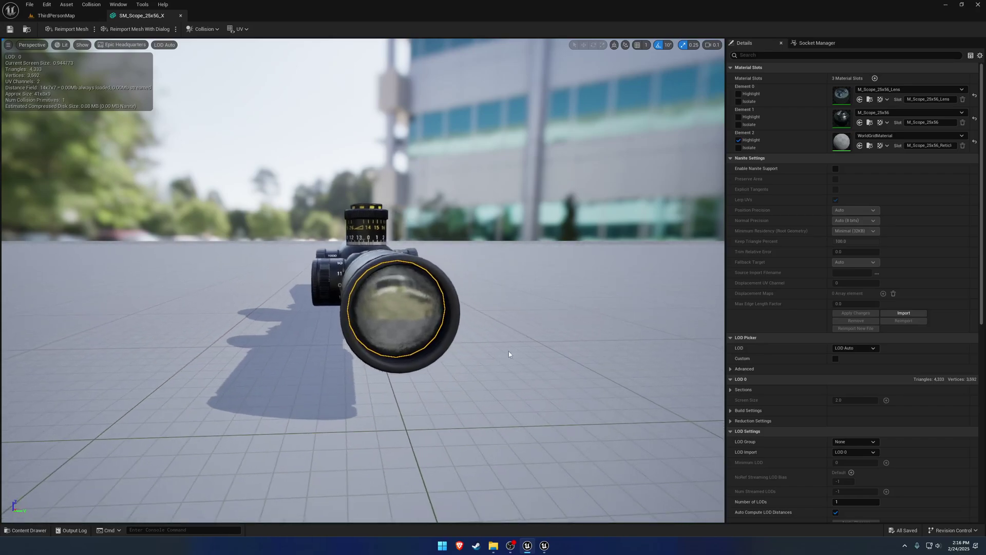
- Switch to the SKGSF project editor and inspect the T_Reticle_MildotCenterCross texture at full size
{"action": "left_click", "coordinate": [545, 547]}
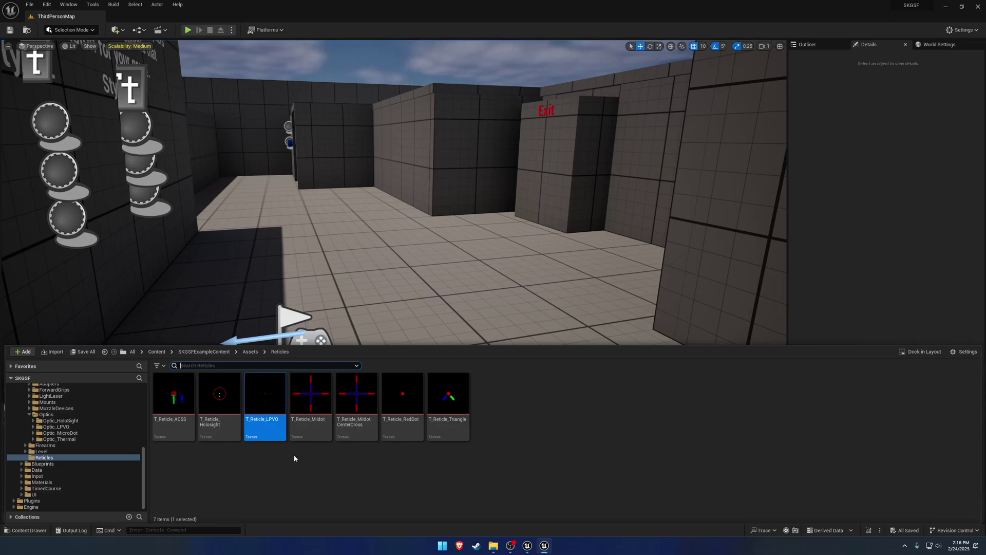
{"action": "mouse_move", "coordinate": [270, 405]}
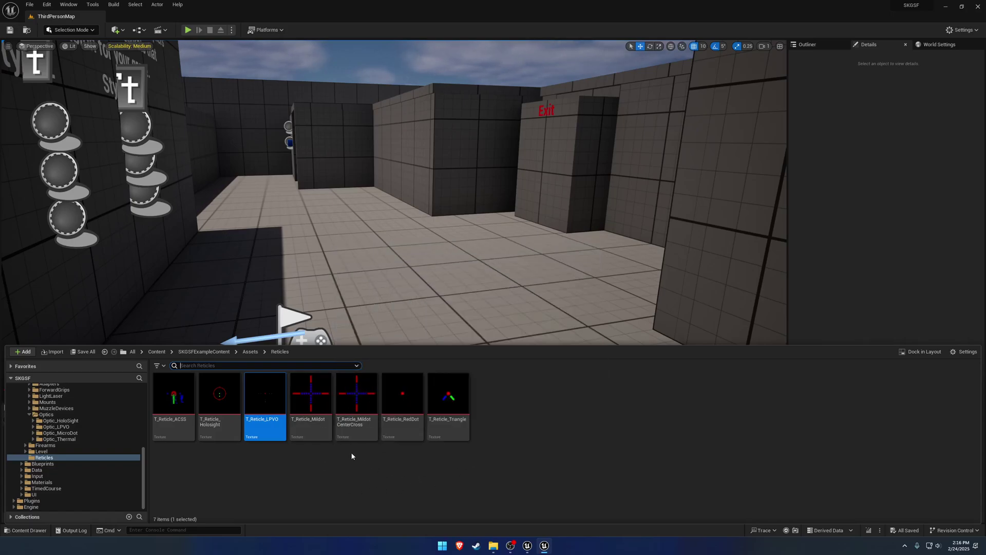
{"action": "double_click", "coordinate": [369, 391]}
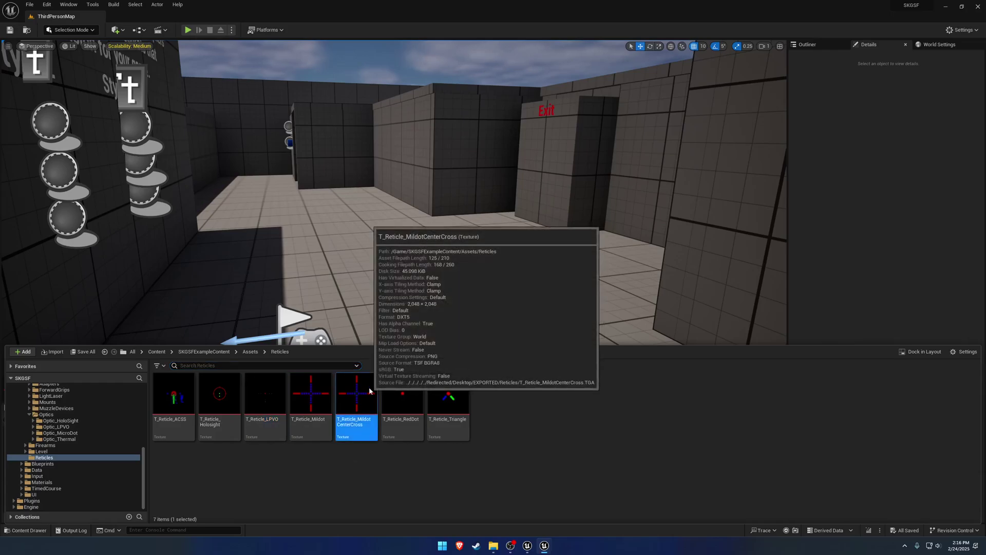
{"action": "left_click_drag", "start_coordinate": [208, 131], "coordinate": [170, 18]}
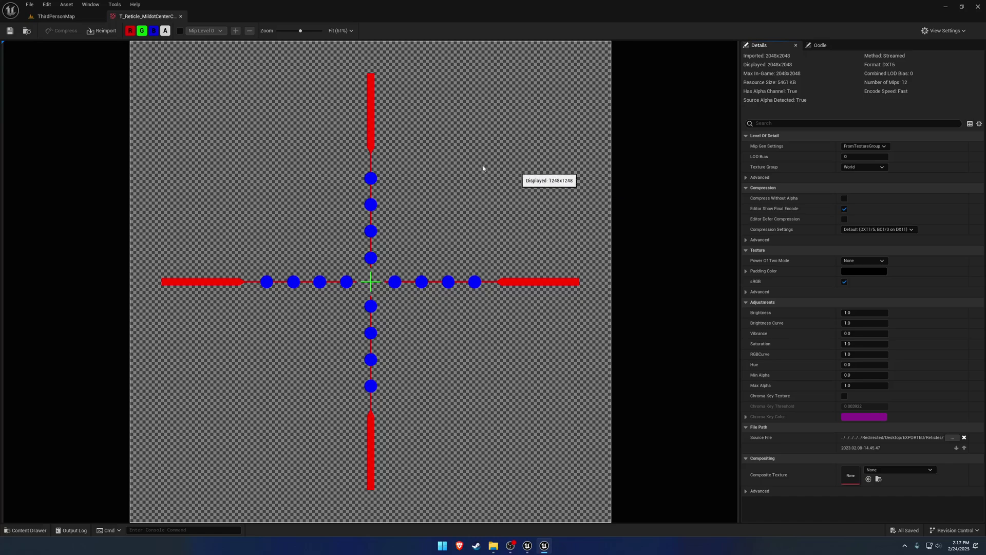
{"action": "left_click", "coordinate": [180, 16]}
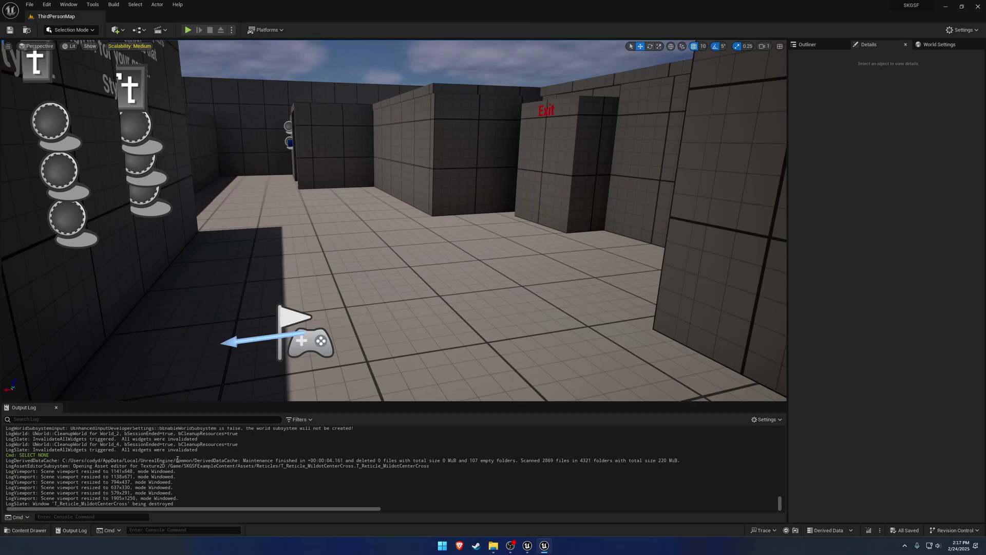
- Start migrating the T_Reticle_MildotCenterCross texture and accept the list of assets to migrate
{"action": "left_click", "coordinate": [29, 531]}
{"action": "right_click", "coordinate": [357, 398]}
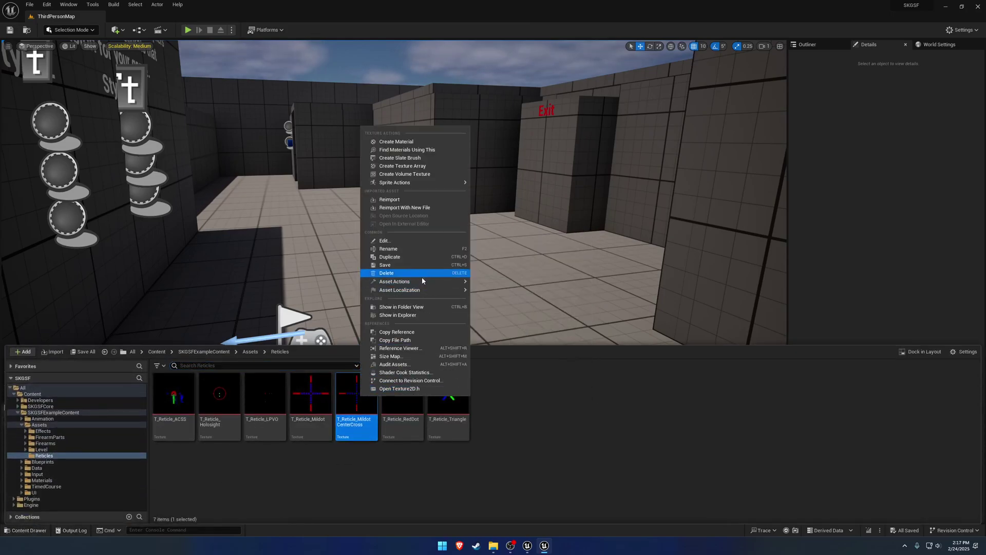
{"action": "mouse_move", "coordinate": [454, 285]}
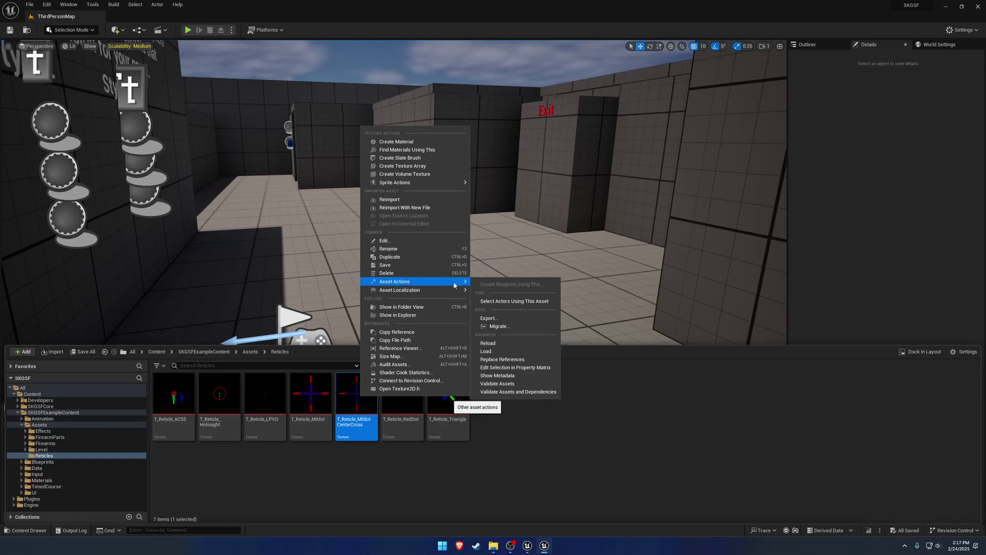
{"action": "left_click", "coordinate": [497, 327]}
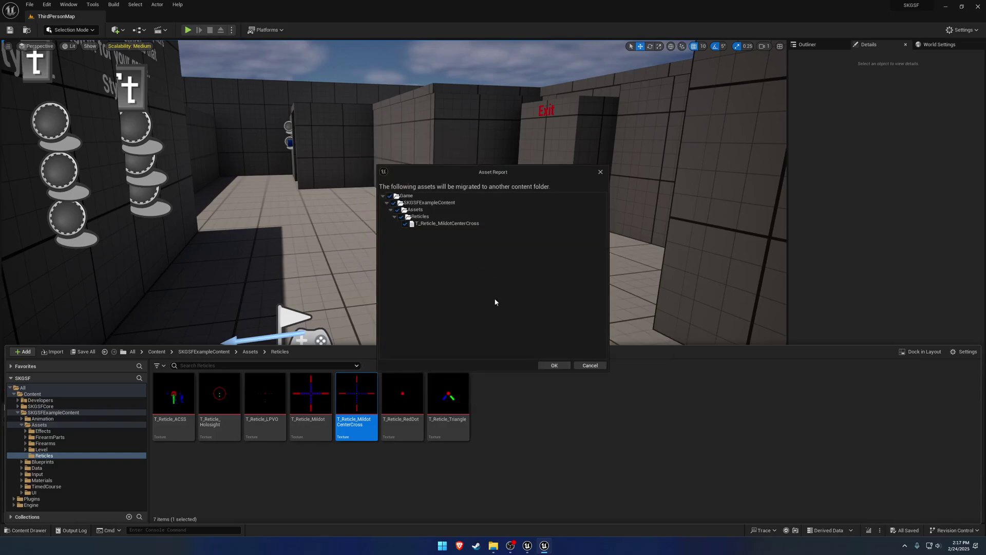
{"action": "left_click", "coordinate": [554, 365]}
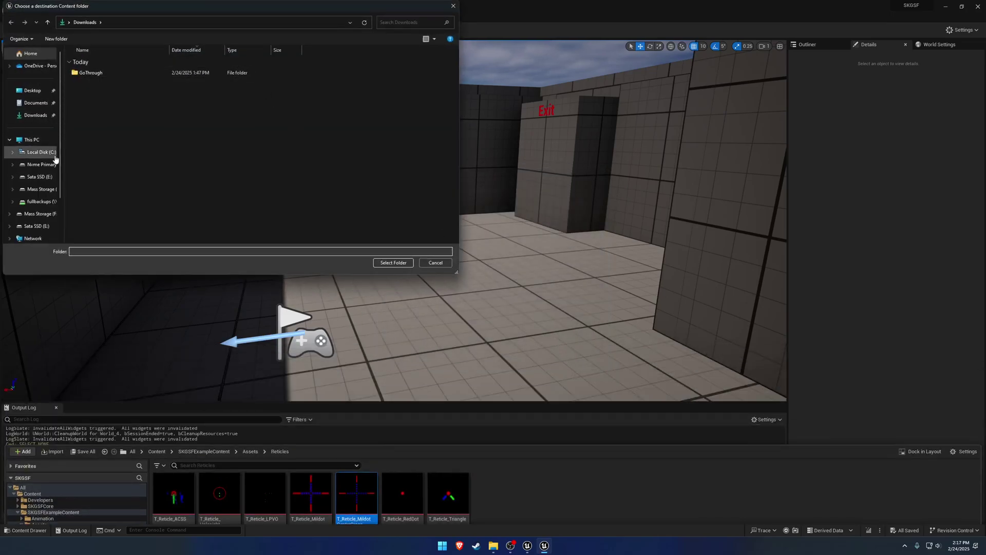
- Choose the SKGSFTutorial project's Content folder as the migration destination, reusing the project path from File Explorer
{"action": "left_click", "coordinate": [493, 545]}
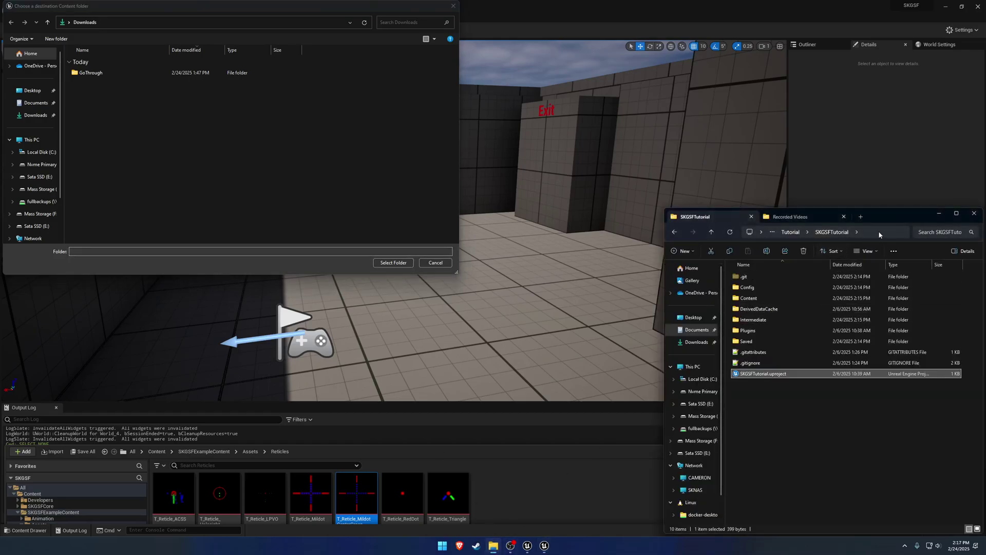
{"action": "key", "text": "ctrl+l"}
{"action": "key", "text": "ctrl+c"}
{"action": "left_click", "coordinate": [185, 22]}
{"action": "key", "text": "ctrl+v"}
{"action": "key", "text": "Return"}
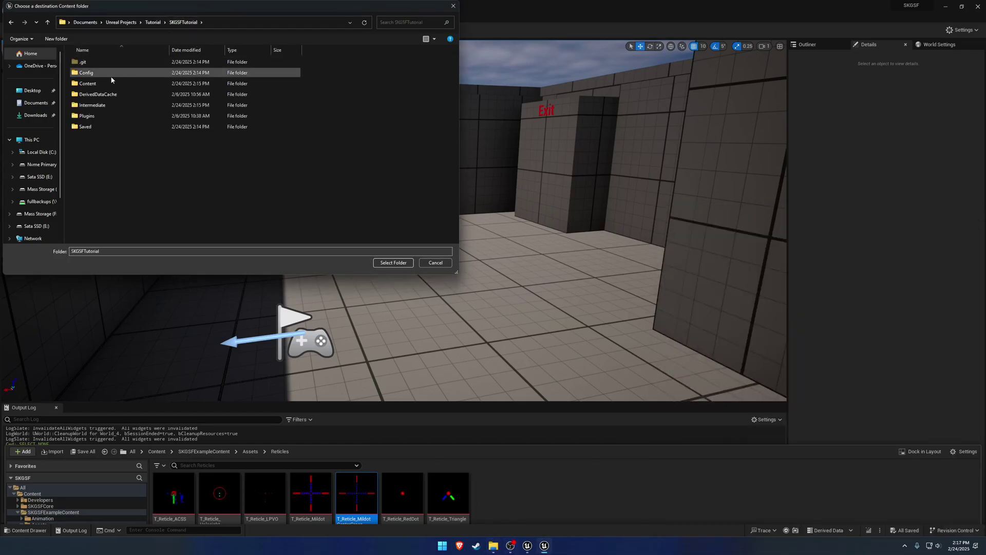
{"action": "left_click", "coordinate": [104, 84]}
{"action": "double_click", "coordinate": [87, 83]}
{"action": "left_click", "coordinate": [393, 262]}
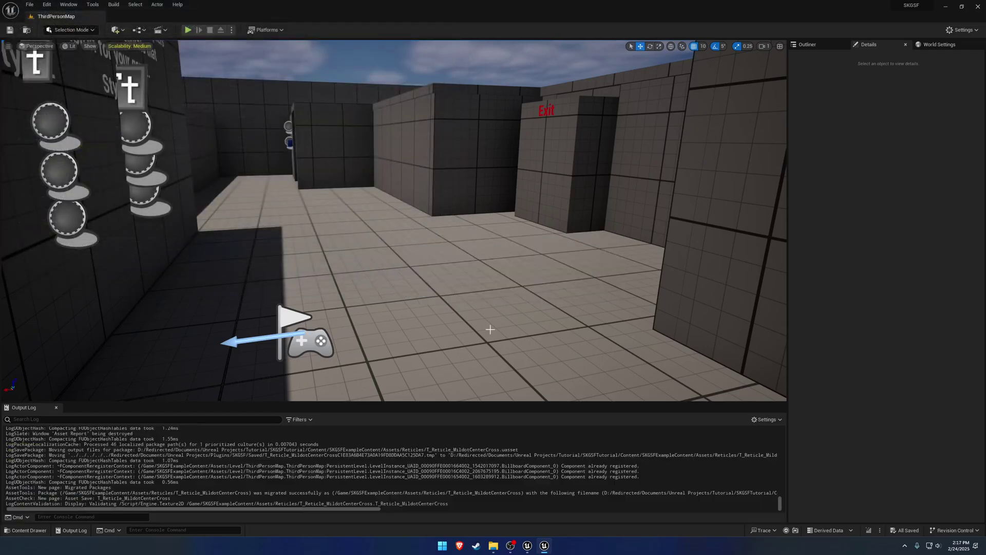
- Close the SKGSF project editor and open the Content/Tutorial folder in the SKGSFTutorial project
{"action": "left_click", "coordinate": [979, 7]}
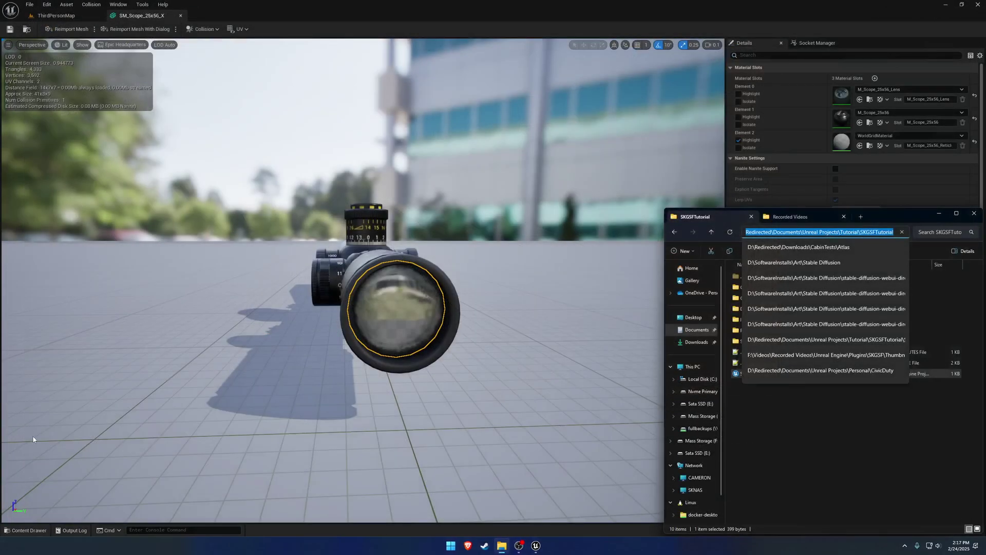
{"action": "left_click", "coordinate": [21, 531]}
{"action": "left_click", "coordinate": [178, 352]}
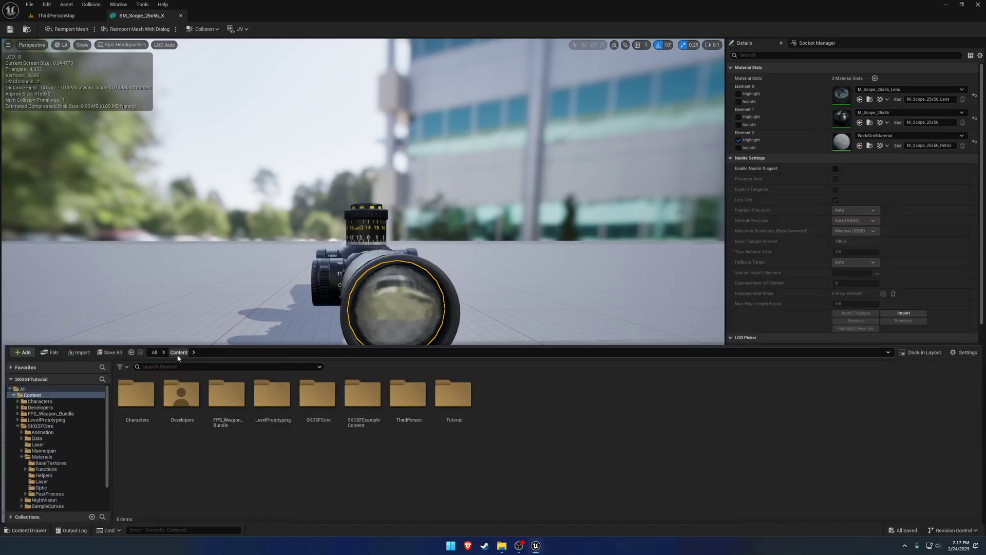
{"action": "double_click", "coordinate": [460, 411]}
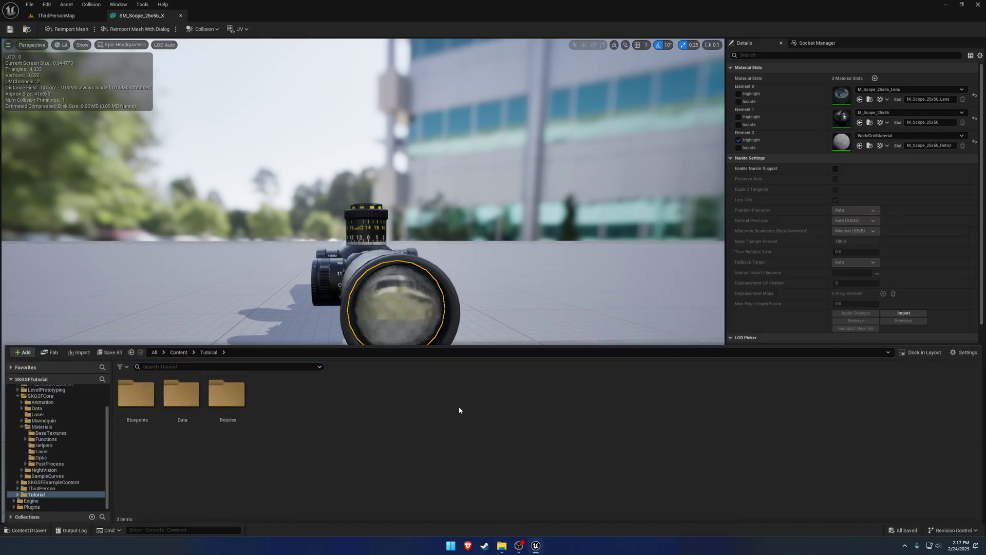
{"action": "right_click", "coordinate": [372, 402]}
{"action": "left_click", "coordinate": [420, 134]}
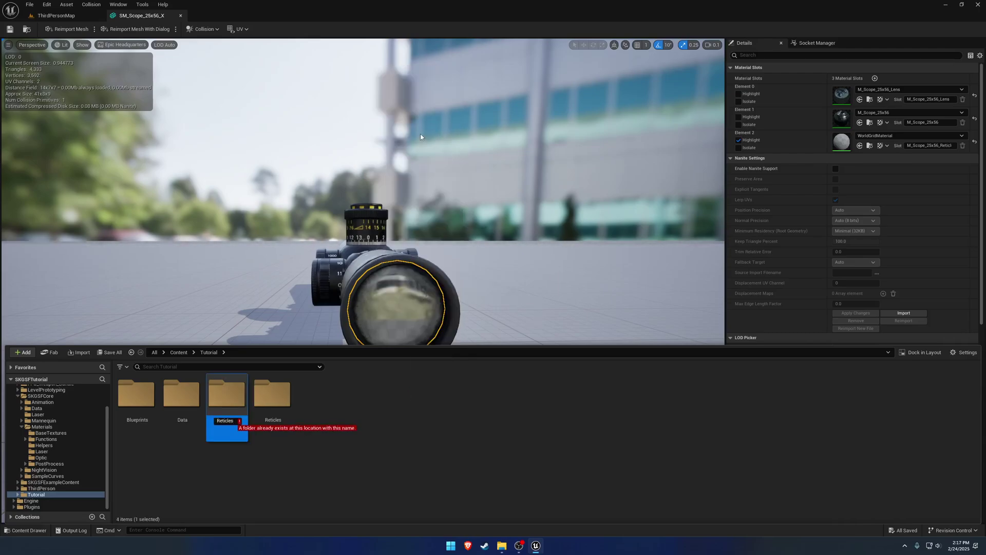
{"action": "type", "text": "Reticles"}
{"action": "key", "text": "Escape"}
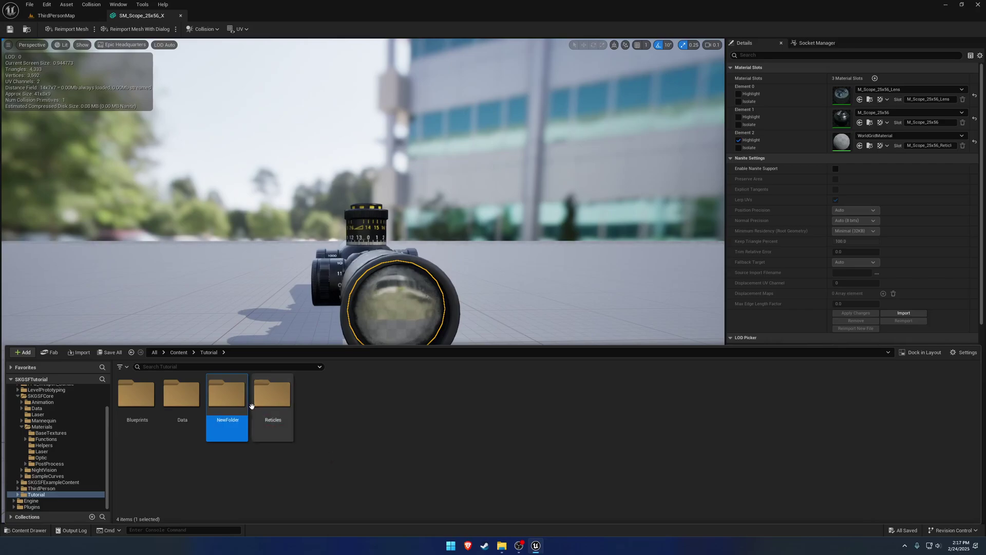
- Create a folder named Textures inside the Tutorial/Reticles folder
{"action": "double_click", "coordinate": [228, 395]}
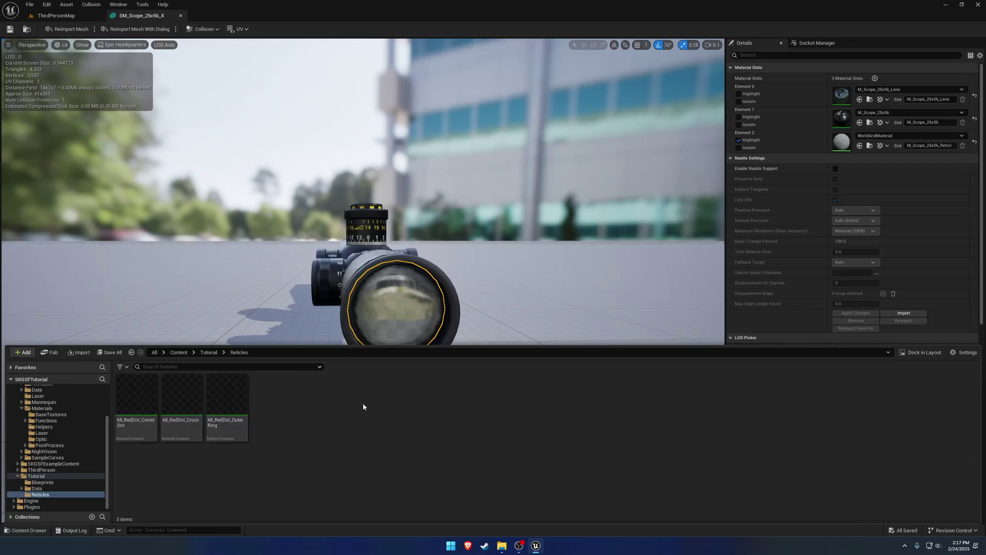
{"action": "right_click", "coordinate": [362, 403]}
{"action": "left_click", "coordinate": [395, 135]}
{"action": "type", "text": "Textures"}
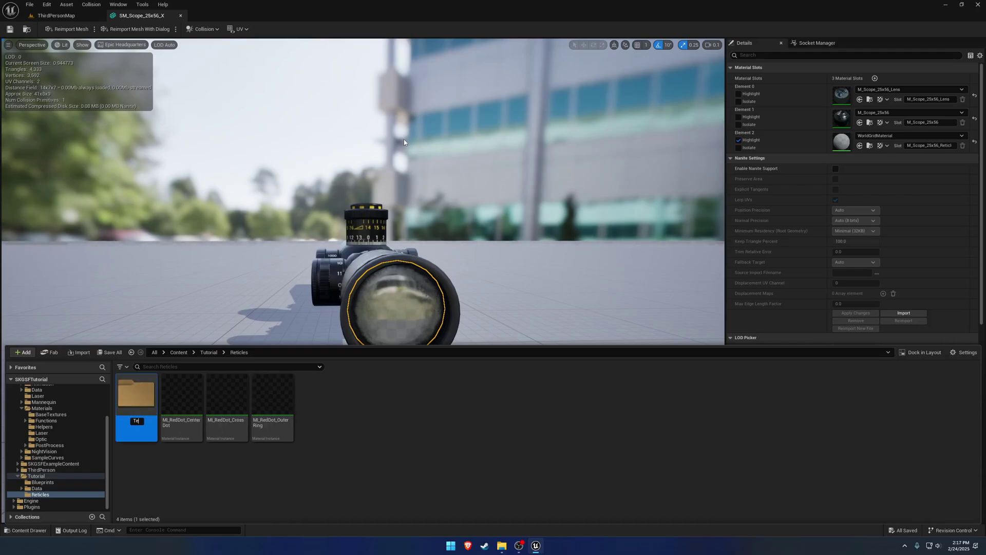
{"action": "key", "text": "Return"}
- Move the T_Reticle_MildotCenterCross texture from SKGSFExampleContent/Assets/Reticles into Tutorial/Reticles/Textures
{"action": "left_click", "coordinate": [70, 463]}
{"action": "double_click", "coordinate": [136, 400]}
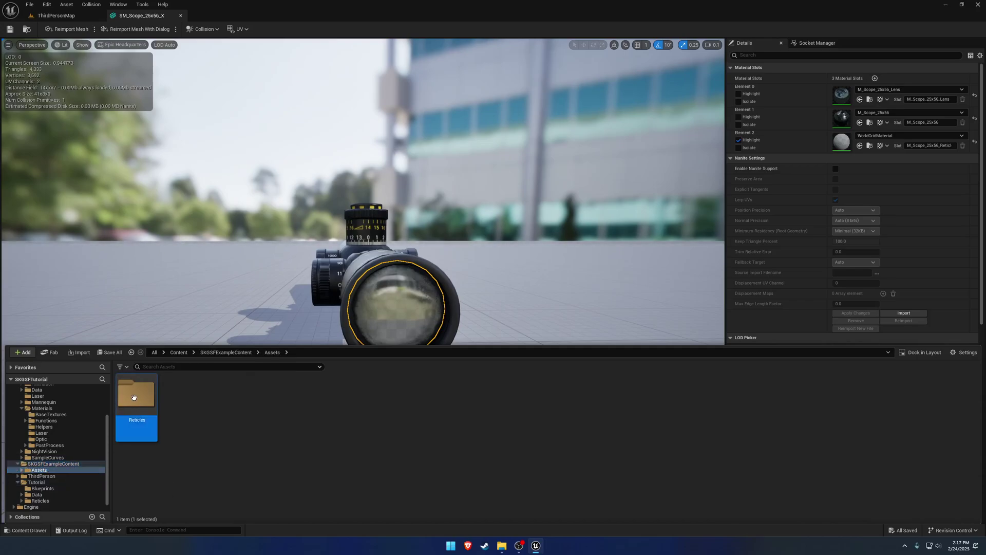
{"action": "double_click", "coordinate": [135, 398]}
{"action": "left_click", "coordinate": [134, 397]}
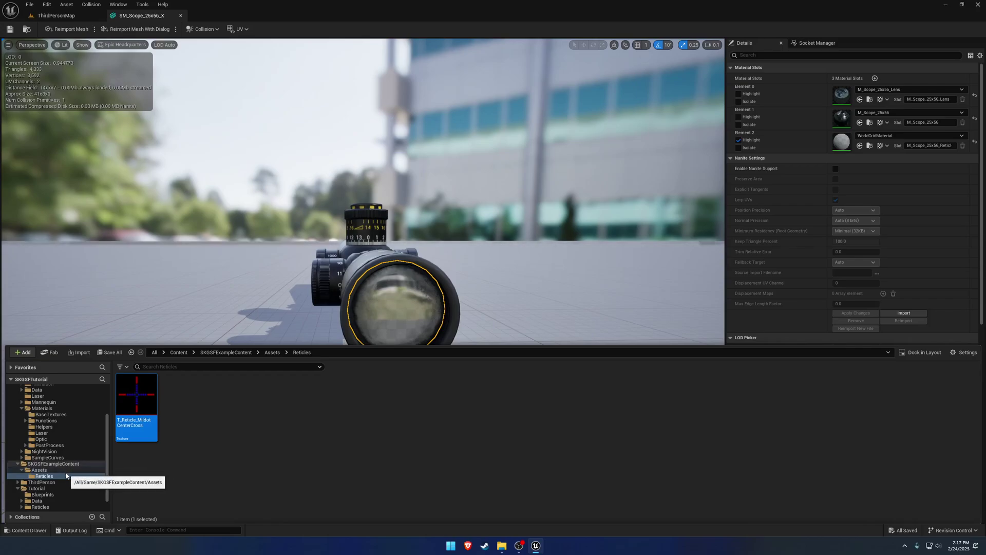
{"action": "left_click_drag", "start_coordinate": [136, 406], "coordinate": [56, 502]}
{"action": "left_click", "coordinate": [21, 494]}
{"action": "left_click", "coordinate": [85, 476]}
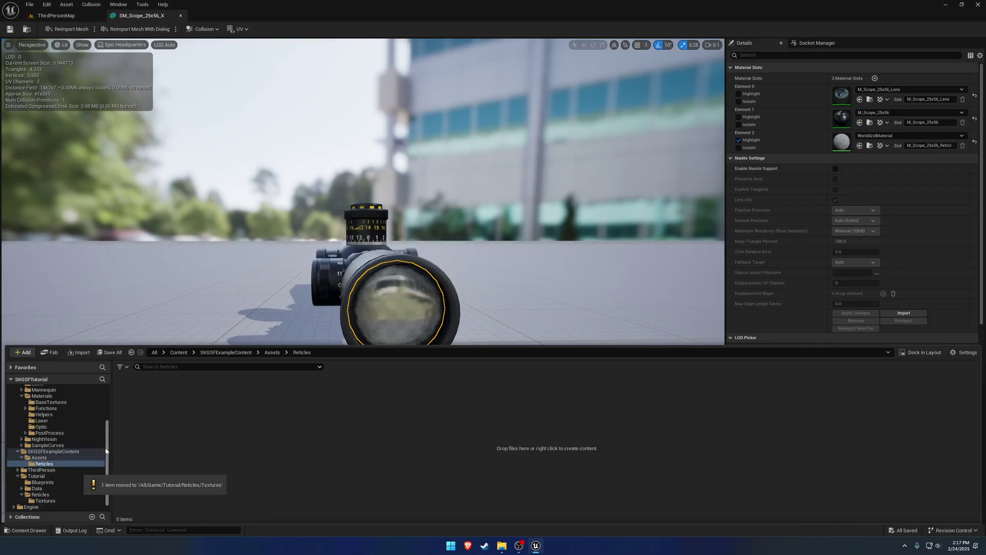
- Update the redirector references for the whole Content folder and save all its assets
{"action": "left_click_drag", "start_coordinate": [108, 430], "coordinate": [109, 383]}
{"action": "right_click", "coordinate": [54, 395]}
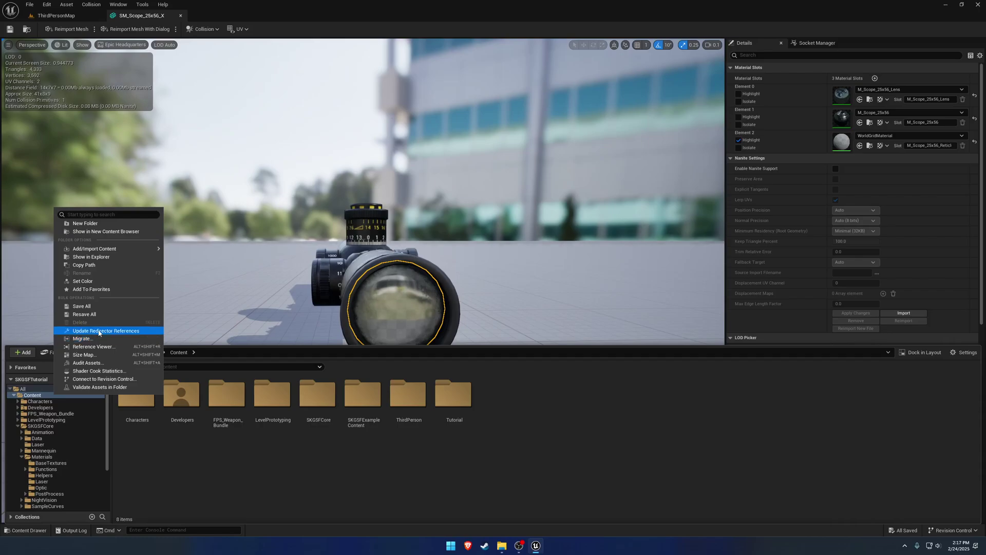
{"action": "left_click", "coordinate": [96, 332]}
{"action": "right_click", "coordinate": [80, 396]}
{"action": "left_click", "coordinate": [122, 307]}
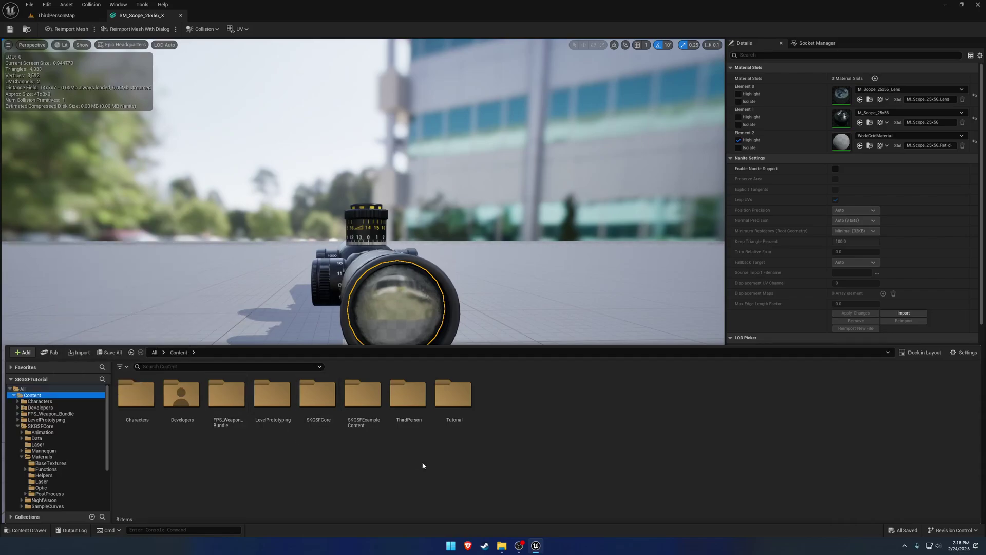
- Delete the SKGSFExampleContent folder and collapse the SKGSFCore folder tree
{"action": "left_click", "coordinate": [366, 396]}
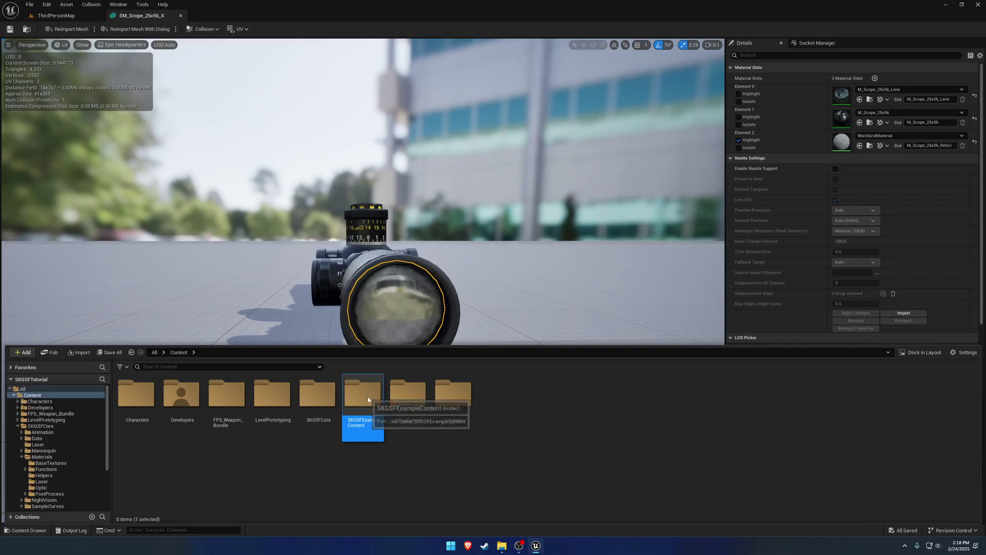
{"action": "key", "text": "Delete"}
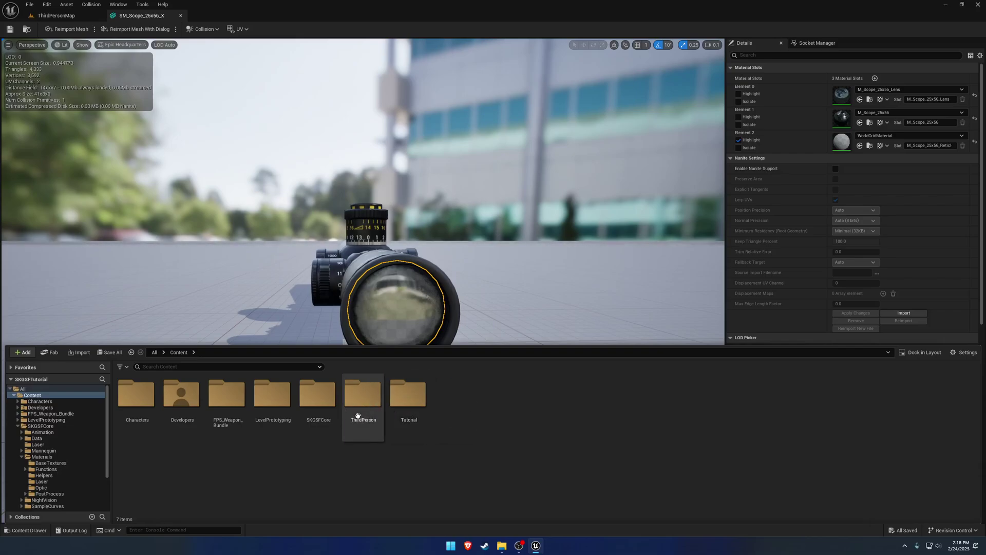
{"action": "left_click", "coordinate": [18, 426]}
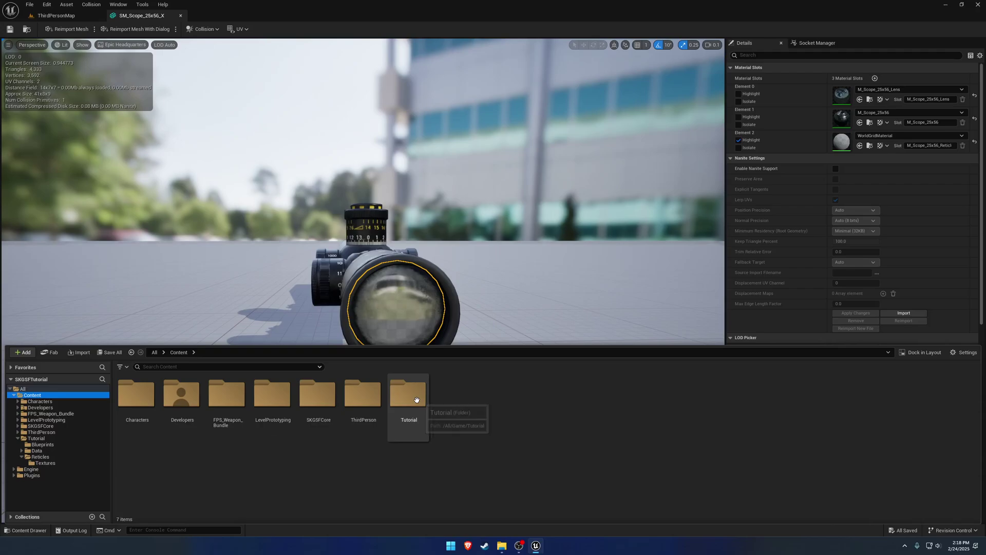
- Duplicate the BP_RedDot blueprint in Tutorial/Blueprints and name the copy BP_MagnifiedOptic
{"action": "double_click", "coordinate": [410, 398]}
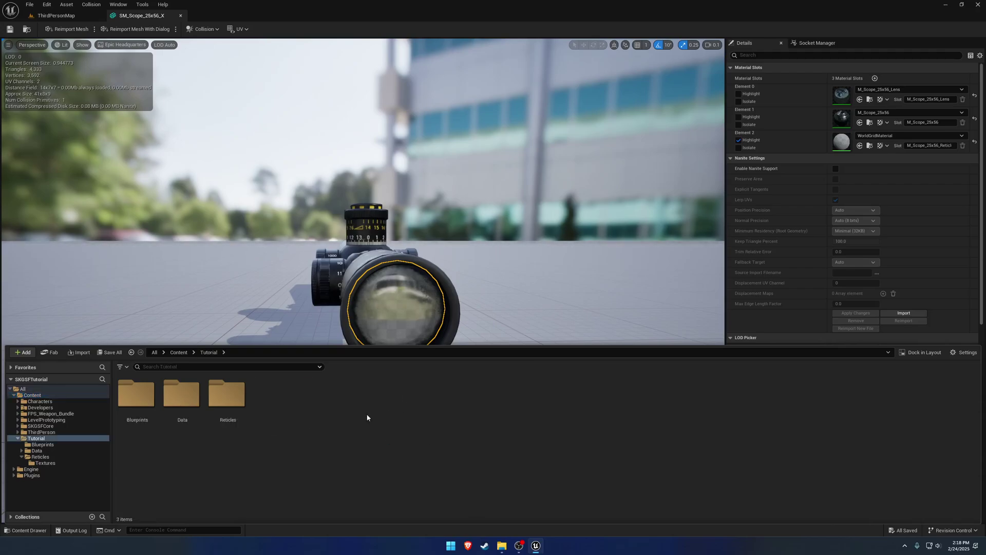
{"action": "double_click", "coordinate": [146, 394]}
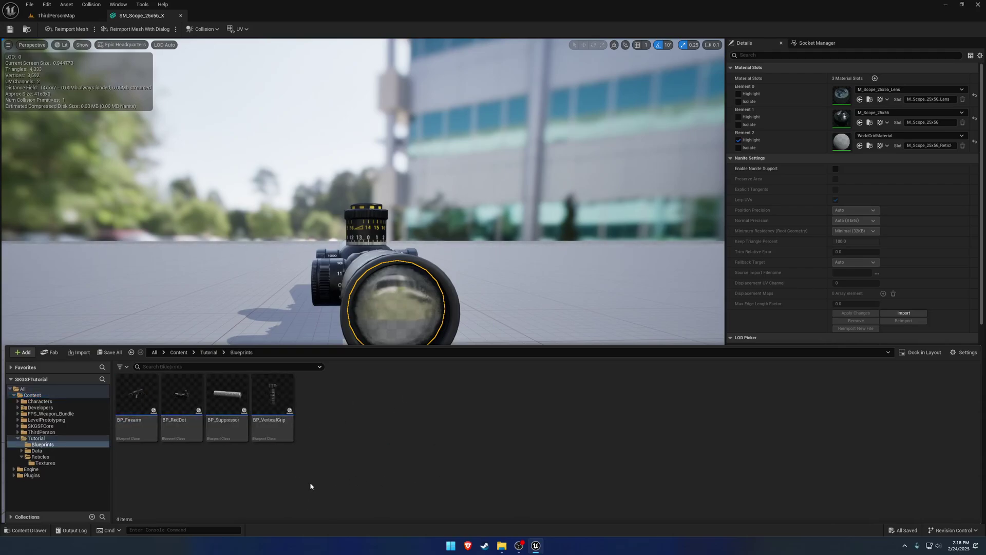
{"action": "left_click", "coordinate": [182, 422]}
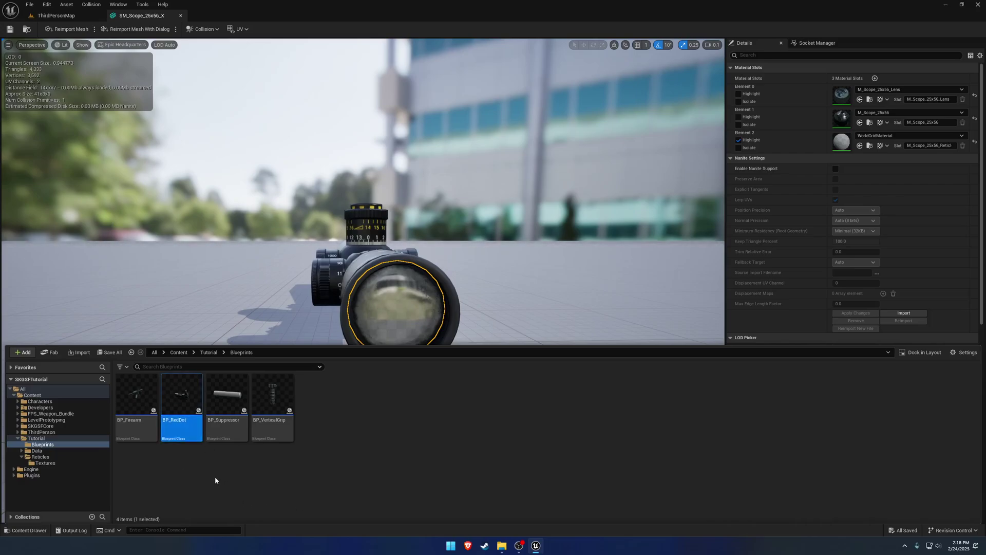
{"action": "key", "text": "ctrl+d"}
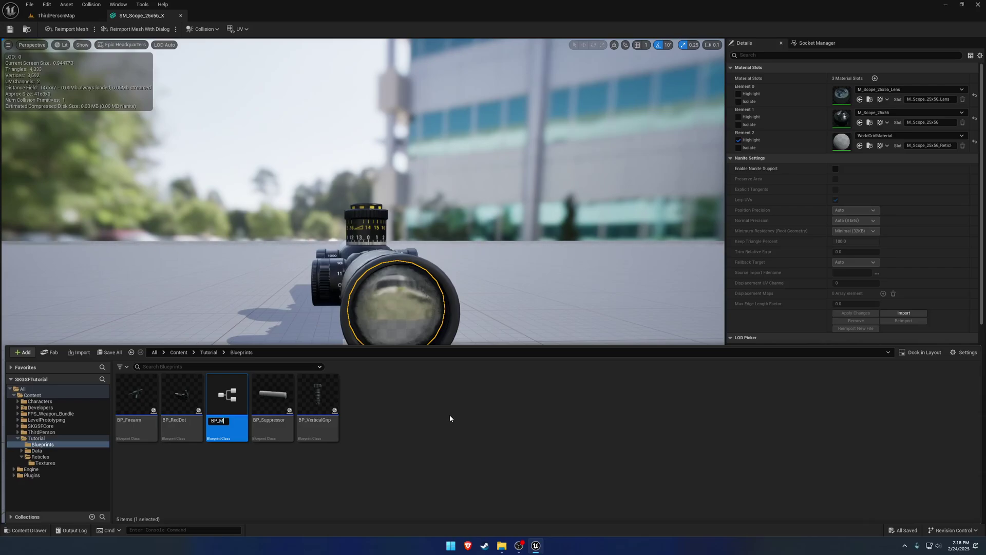
{"action": "type", "text": "BP_MagnifiedOptic"}
{"action": "key", "text": "Return"}
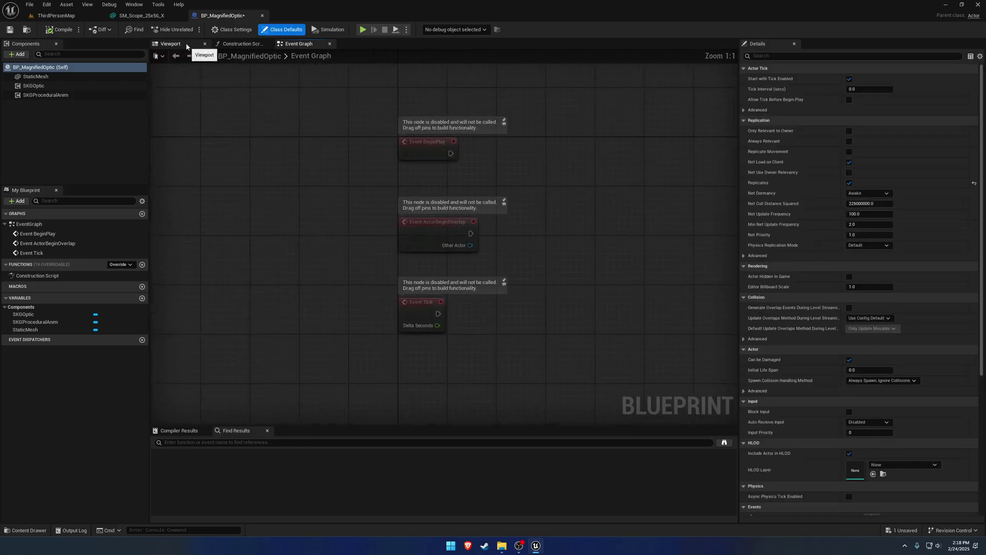
- Replace the static mesh in BP_MagnifiedOptic with SM_Scope_25x56_X and save the blueprint
{"action": "left_click", "coordinate": [184, 44]}
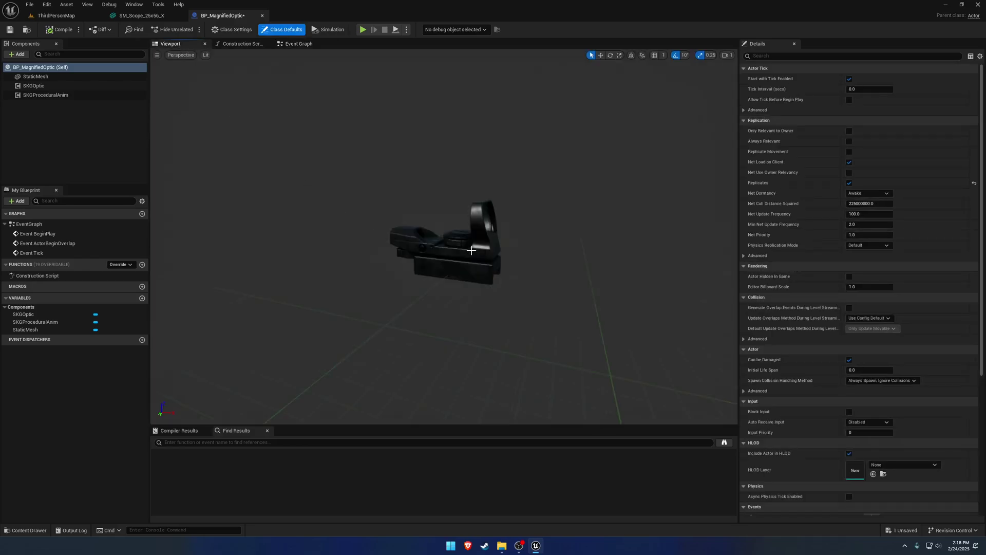
{"action": "left_click", "coordinate": [139, 16]}
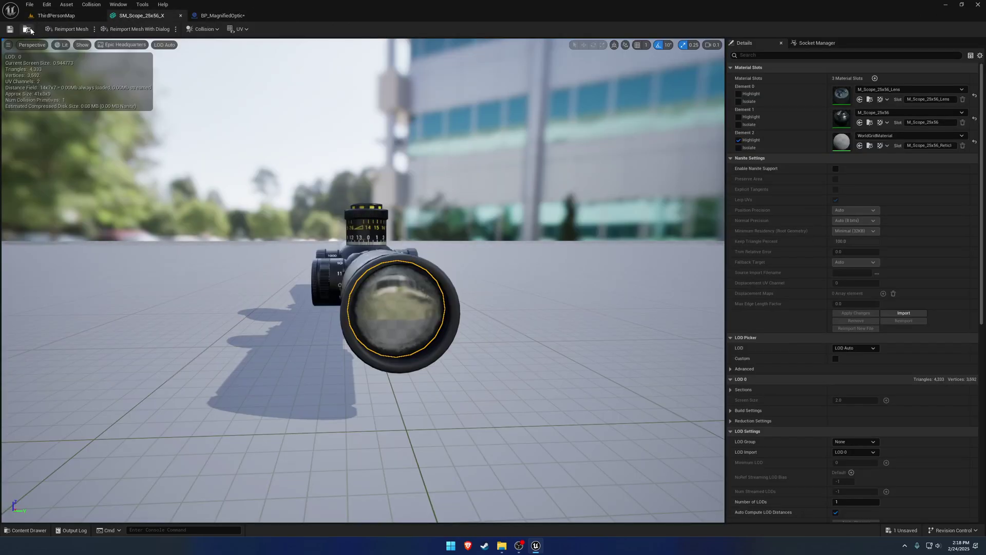
{"action": "left_click", "coordinate": [215, 16]}
{"action": "left_click", "coordinate": [462, 234]}
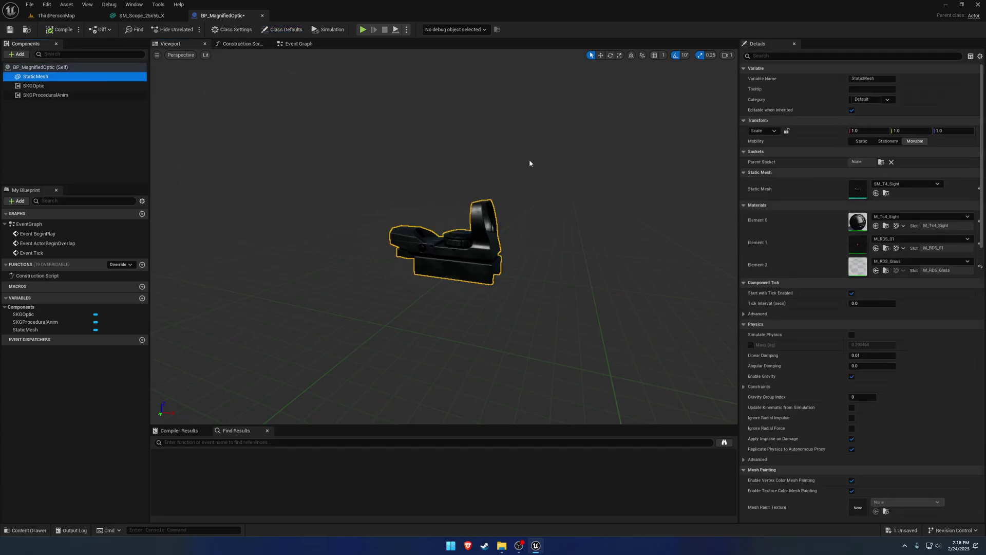
{"action": "left_click", "coordinate": [872, 193]}
{"action": "right_click_drag", "start_coordinate": [330, 104], "coordinate": [361, 101]}
{"action": "left_click", "coordinate": [10, 29]}
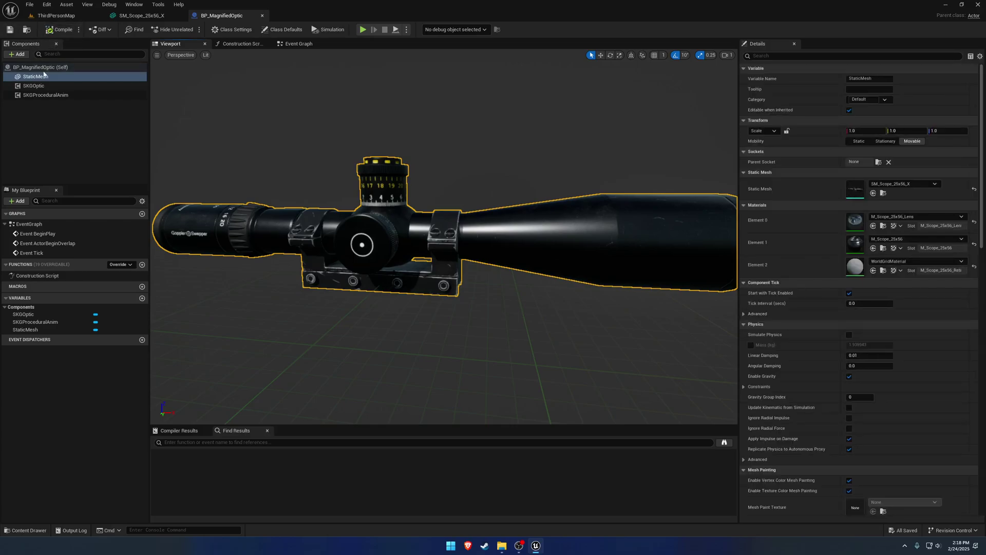
- Add an SKG Optic Scene Capture component under StaticMesh, keeping the name SKGOpticSceneCapture
{"action": "left_click", "coordinate": [34, 85]}
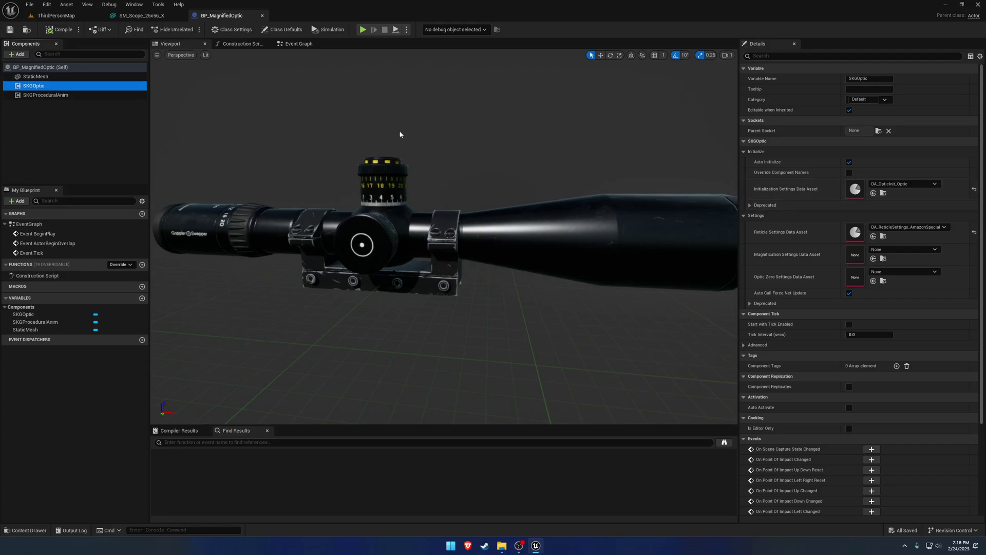
{"action": "key", "text": "d"}
{"action": "right_click_drag", "start_coordinate": [427, 240], "coordinate": [309, 241]}
{"action": "right_click_drag", "start_coordinate": [464, 250], "coordinate": [171, 101]}
{"action": "left_click", "coordinate": [18, 54]}
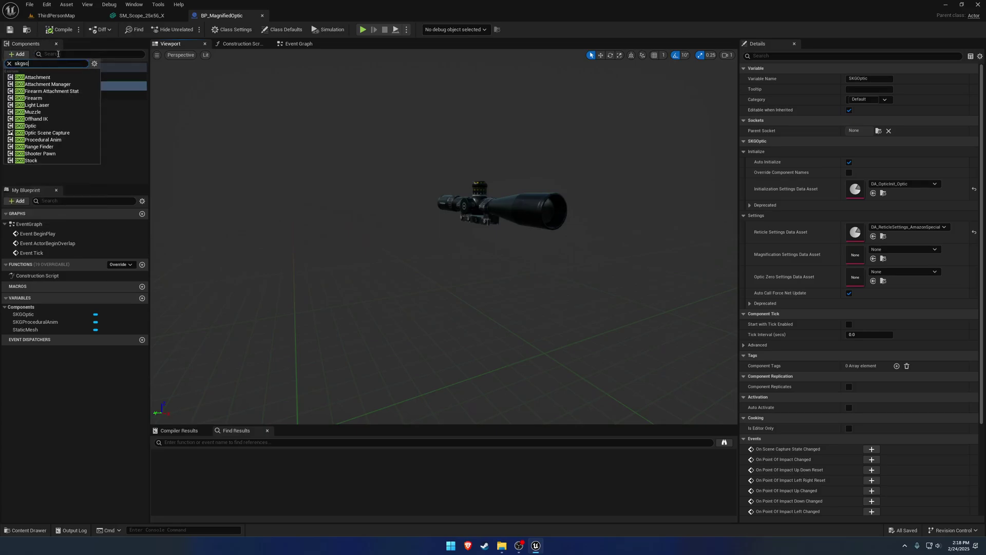
{"action": "key", "text": "Escape"}
{"action": "key", "text": "BackSpace"}
{"action": "key", "text": "BackSpace"}
{"action": "type", "text": "optic"}
{"action": "left_click", "coordinate": [48, 86]}
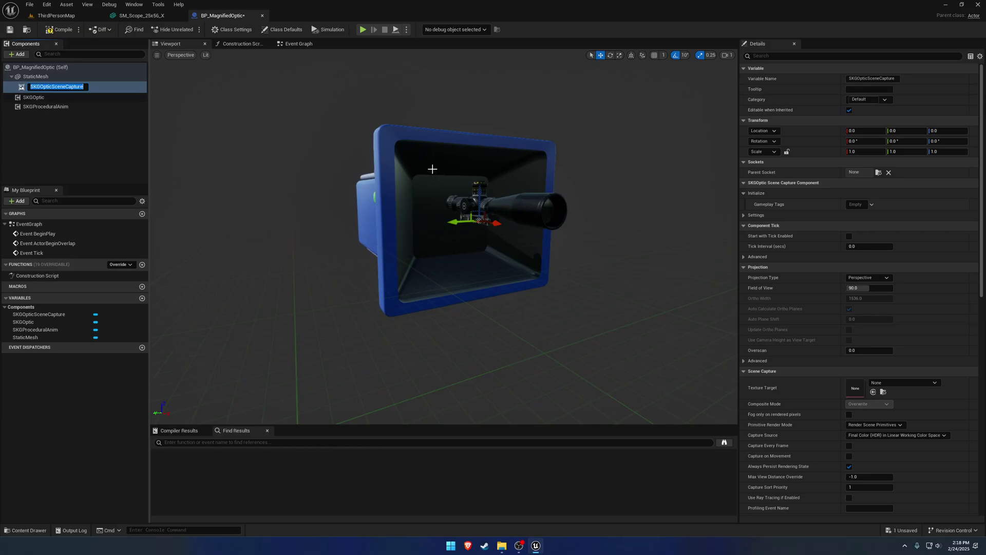
- Using the Right view, move SKGOpticSceneCapture to the centre of the scope's front lens, at about X 22.87 and Z 3.6
{"action": "mouse_move", "coordinate": [433, 169]}
{"action": "right_mouse_down"}
{"action": "mouse_move", "coordinate": [493, 159]}
{"action": "mouse_move", "coordinate": [426, 169]}
{"action": "right_mouse_up"}
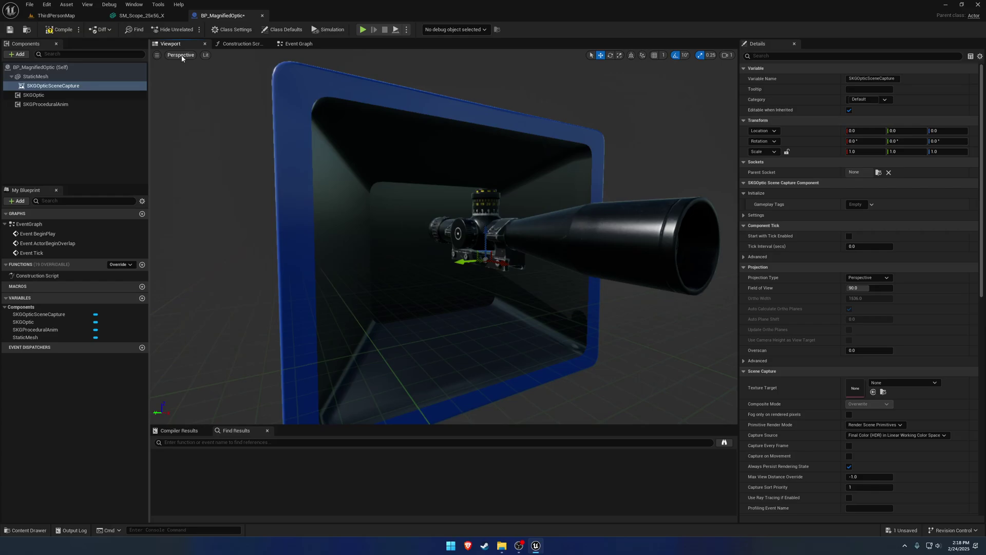
{"action": "left_click", "coordinate": [181, 55]}
{"action": "left_click", "coordinate": [193, 109]}
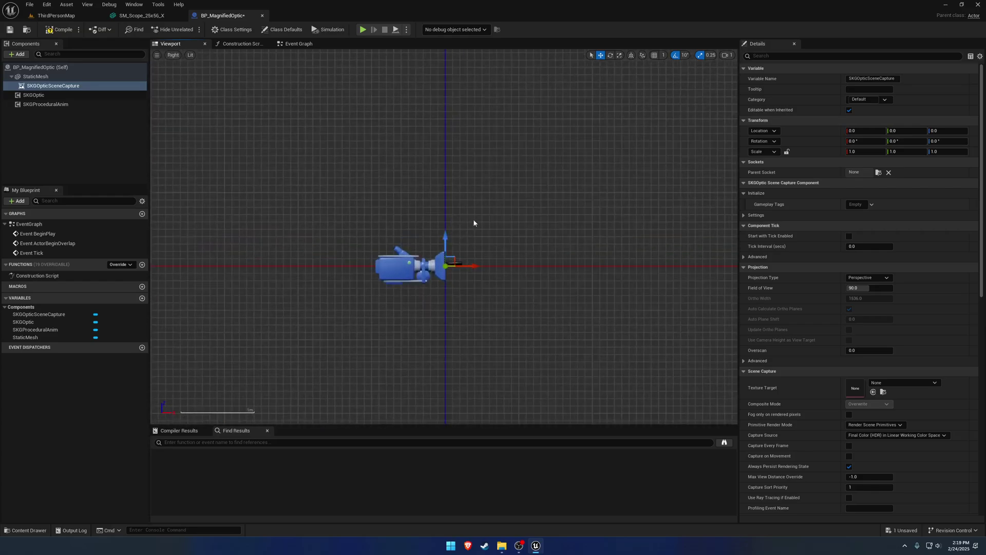
{"action": "scroll", "coordinate": [473, 223], "scroll_direction": "up", "scroll_amount": 10}
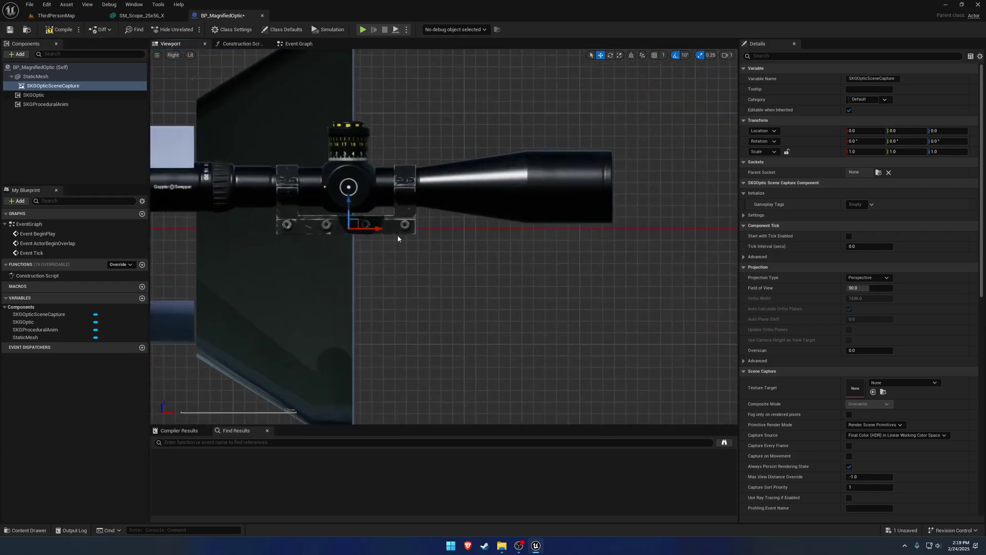
{"action": "left_click_drag", "start_coordinate": [378, 229], "coordinate": [420, 197]}
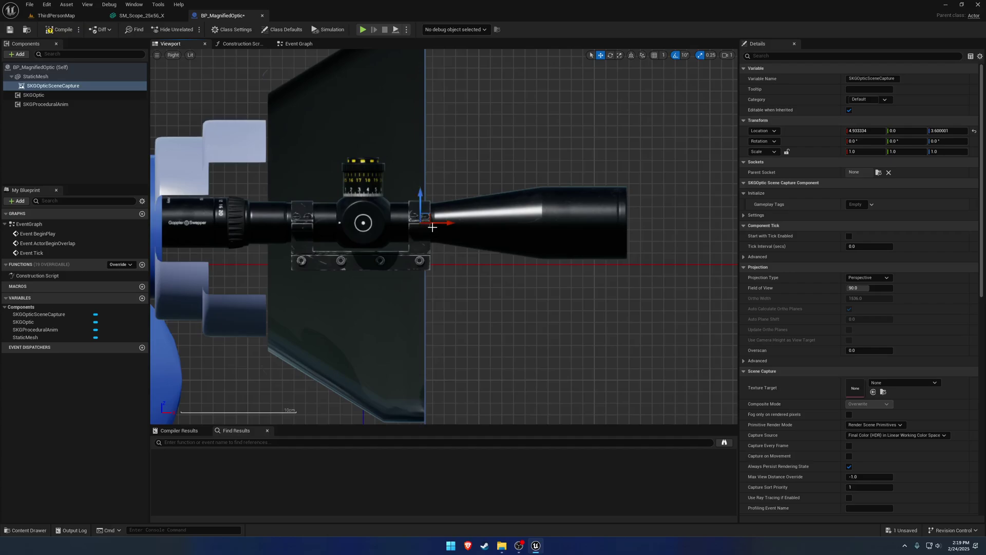
{"action": "left_click_drag", "start_coordinate": [448, 223], "coordinate": [656, 230]}
- Restore the Perspective view, then compile and save the BP_MagnifiedOptic blueprint
{"action": "left_click", "coordinate": [172, 55]}
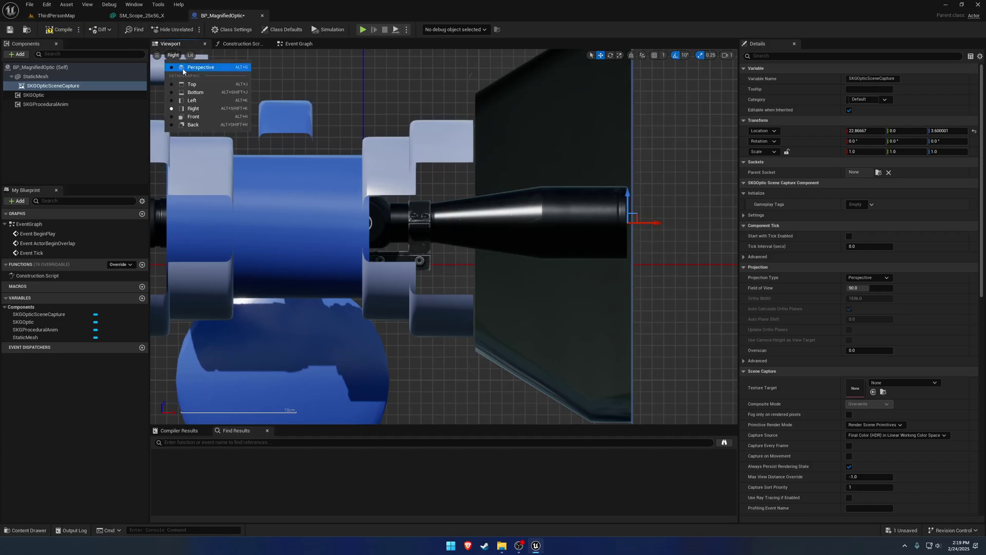
{"action": "left_click", "coordinate": [195, 67]}
{"action": "right_click_drag", "start_coordinate": [360, 190], "coordinate": [488, 187]}
{"action": "right_click_drag", "start_coordinate": [510, 261], "coordinate": [491, 292]}
{"action": "left_click", "coordinate": [57, 33]}
{"action": "left_click", "coordinate": [10, 30]}
{"action": "right_click_drag", "start_coordinate": [313, 201], "coordinate": [287, 200]}
{"action": "scroll", "coordinate": [312, 201], "scroll_direction": "down", "scroll_amount": 2}
{"action": "right_click_drag", "start_coordinate": [442, 283], "coordinate": [421, 282]}
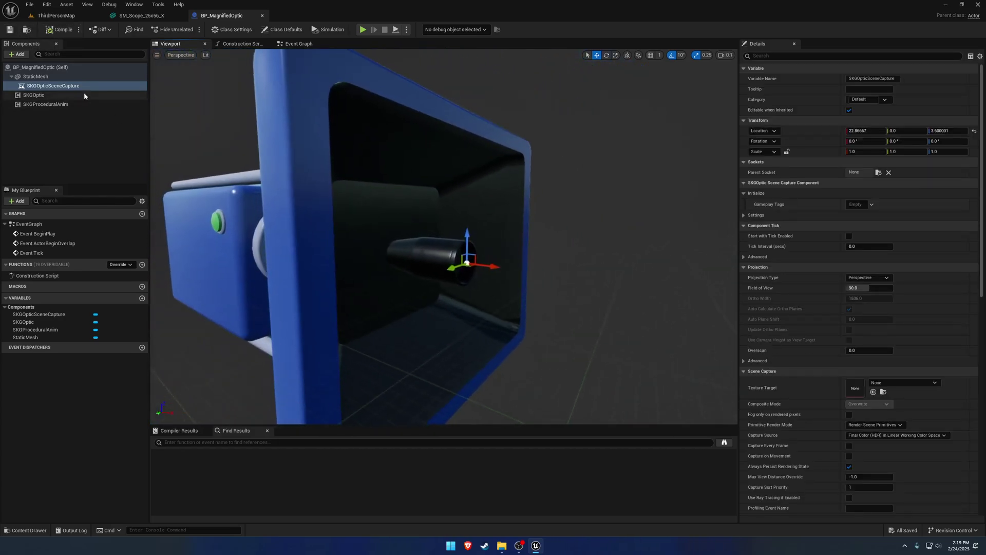
- Compare the mesh and scene capture component names in DA_OpticInit_Optic with the blueprint's StaticMesh and SKGOpticSceneCapture components
{"action": "left_click", "coordinate": [77, 97]}
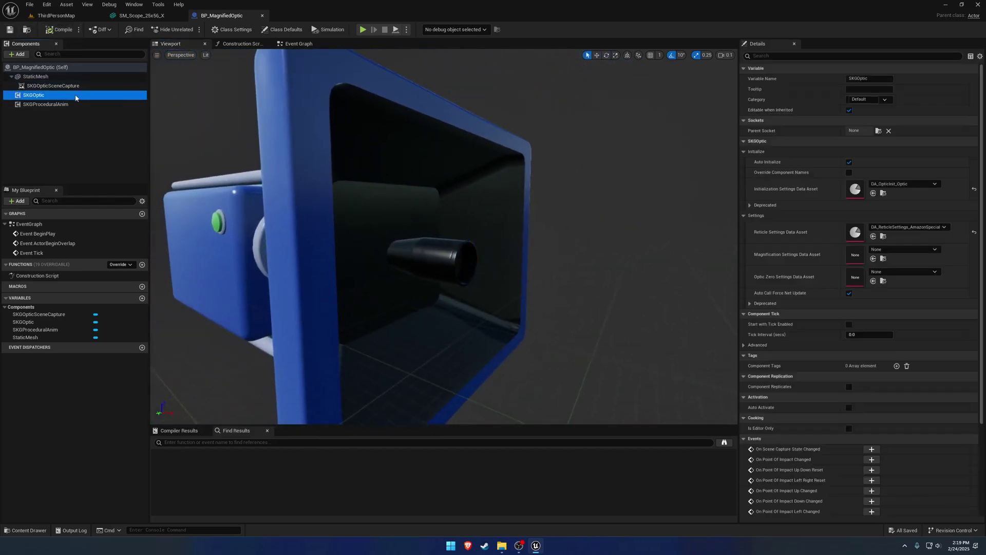
{"action": "double_click", "coordinate": [856, 189]}
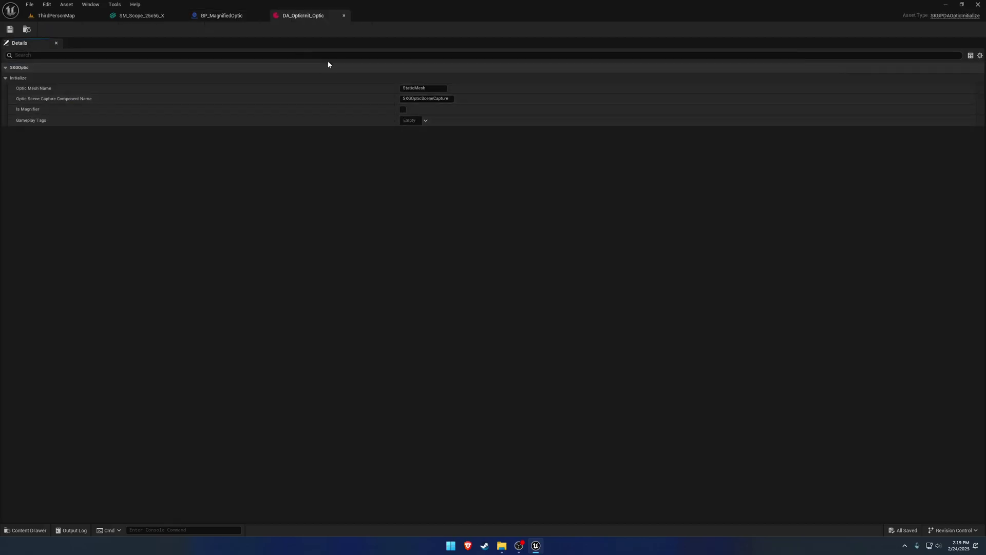
{"action": "left_click", "coordinate": [231, 15]}
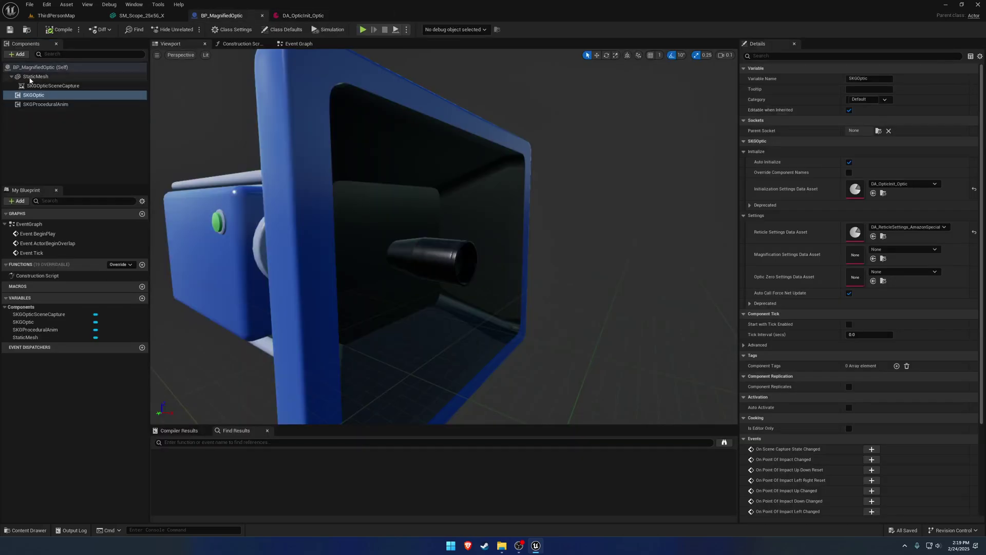
{"action": "left_click", "coordinate": [29, 77]}
{"action": "left_click", "coordinate": [46, 87]}
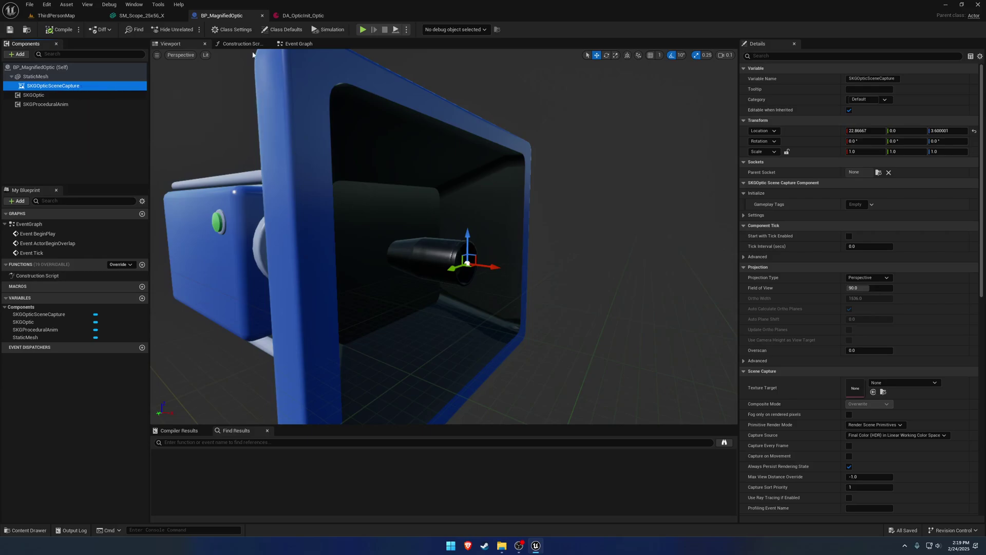
{"action": "left_click", "coordinate": [297, 16]}
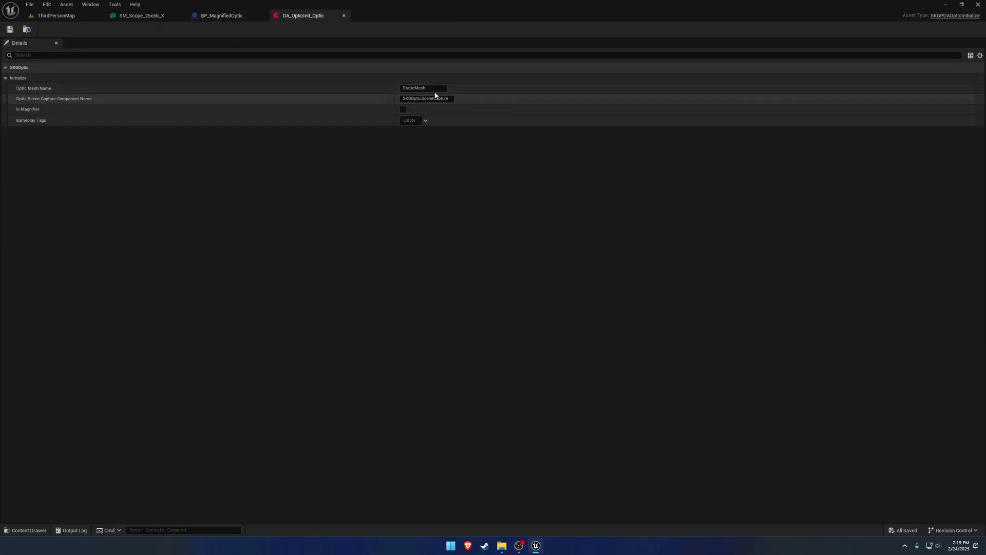
{"action": "left_click", "coordinate": [344, 16]}
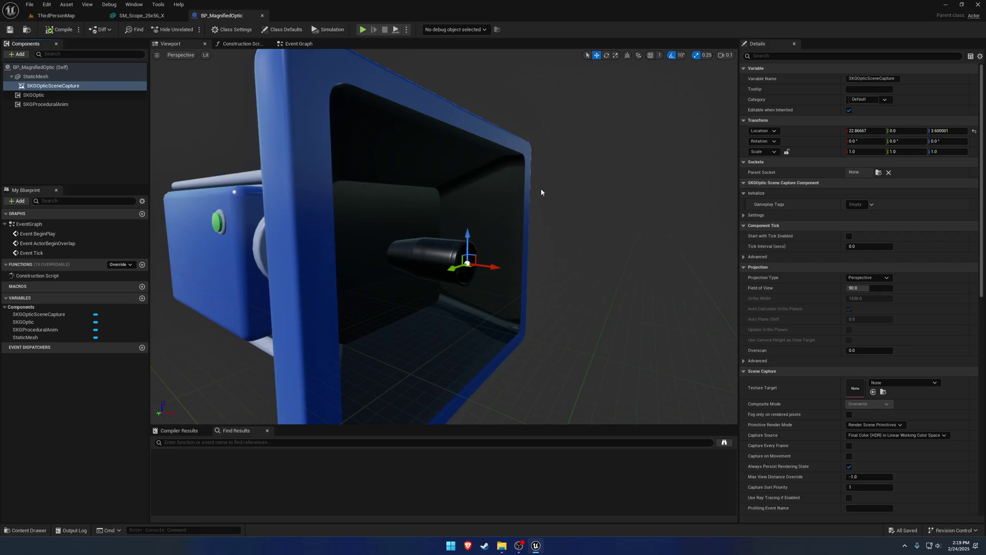
- Open the reticle settings data asset assigned to SKGOptic and examine all its reticle material entries
{"action": "left_click", "coordinate": [36, 95]}
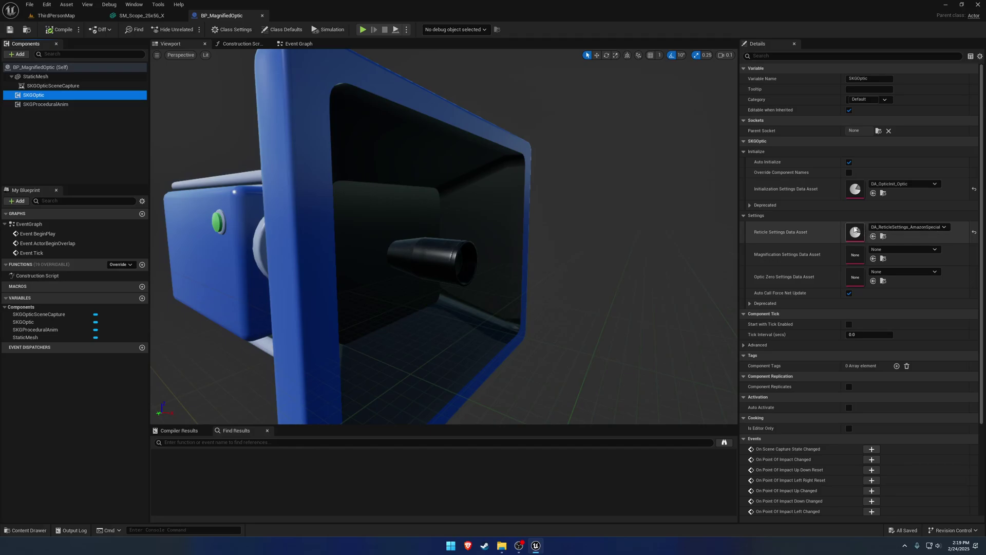
{"action": "double_click", "coordinate": [855, 231]}
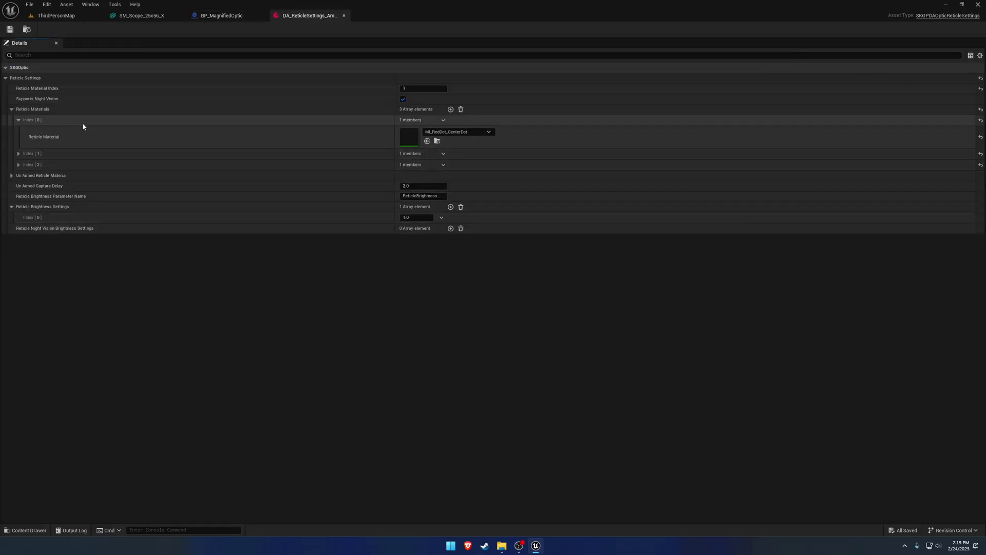
{"action": "left_click", "coordinate": [18, 164]}
{"action": "left_click", "coordinate": [18, 153]}
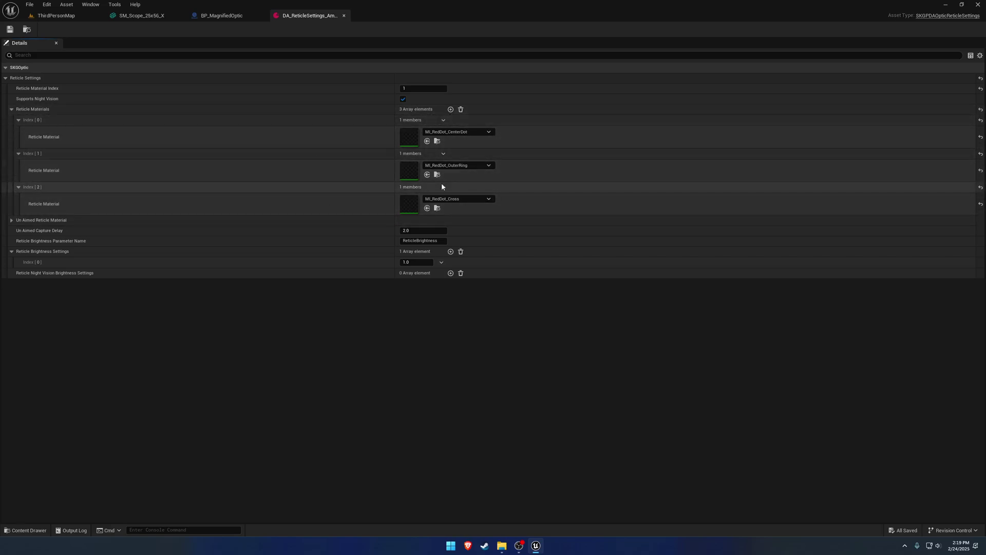
{"action": "left_click", "coordinate": [460, 110]}
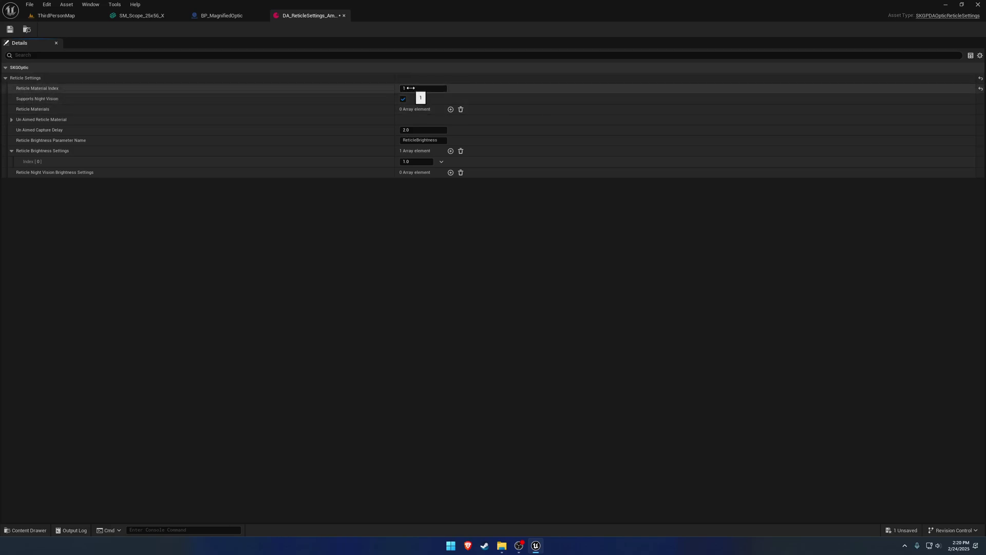
{"action": "left_click", "coordinate": [221, 16]}
{"action": "left_click", "coordinate": [452, 260]}
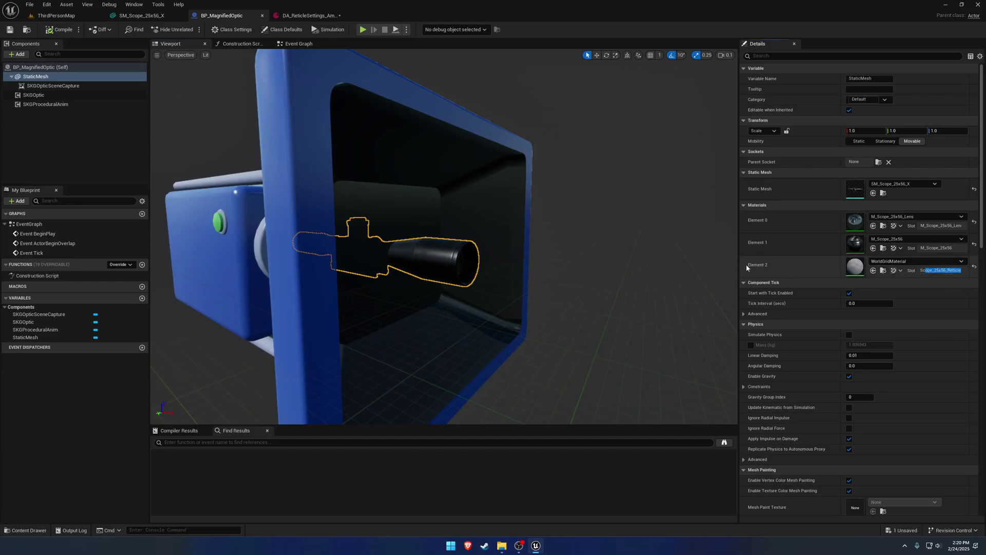
{"action": "left_click", "coordinate": [309, 15]}
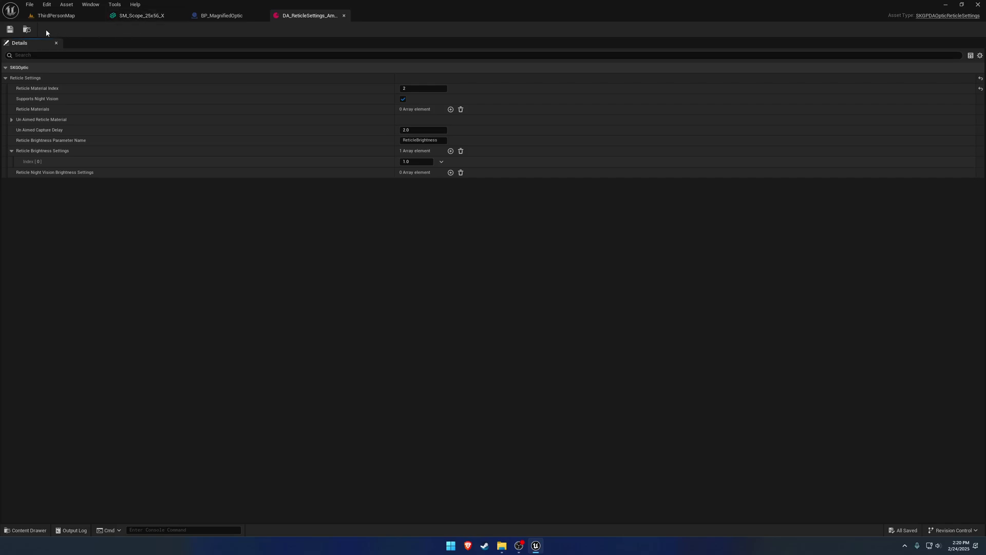
{"action": "left_click", "coordinate": [413, 89]}
{"action": "type", "text": "1"}
{"action": "key", "text": "ctrl+z"}
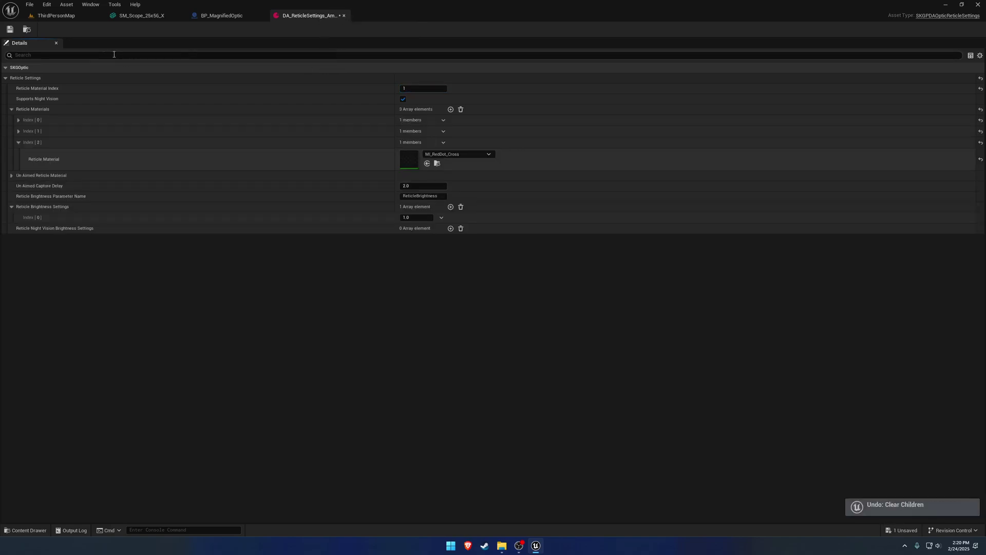
{"action": "left_click", "coordinate": [10, 30]}
- Duplicate DA_ReticleSettings_AmazonSpecial in Tutorial/Data and name the copy DA_ReticleSettings_MagnifiedOptic
{"action": "left_click", "coordinate": [27, 29]}
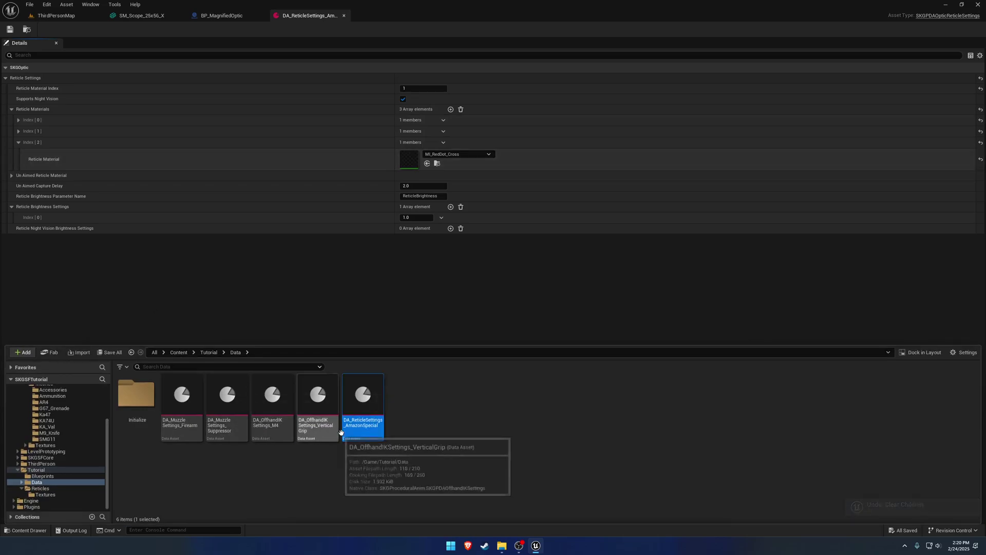
{"action": "key", "text": "ctrl+d"}
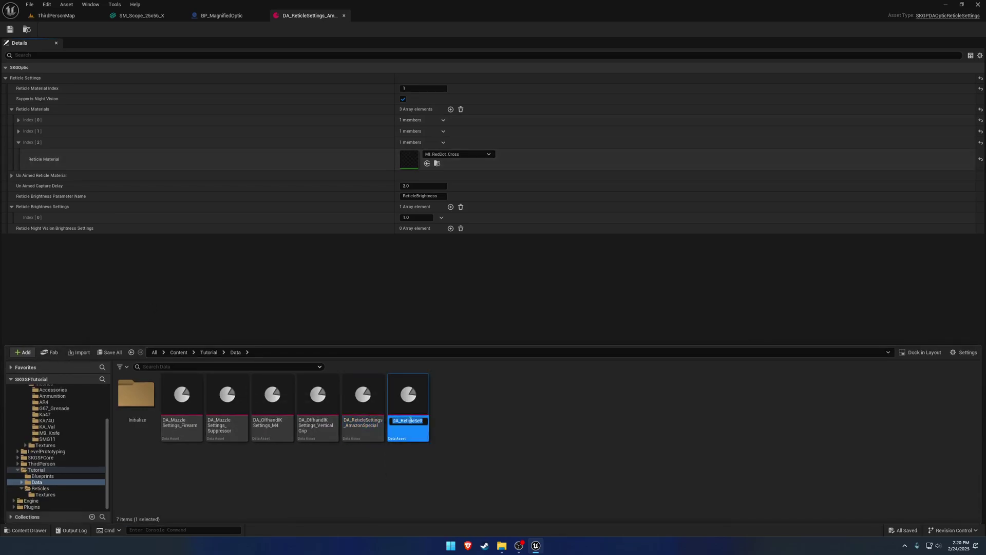
{"action": "type", "text": "DA_ReticleSettings_M"}
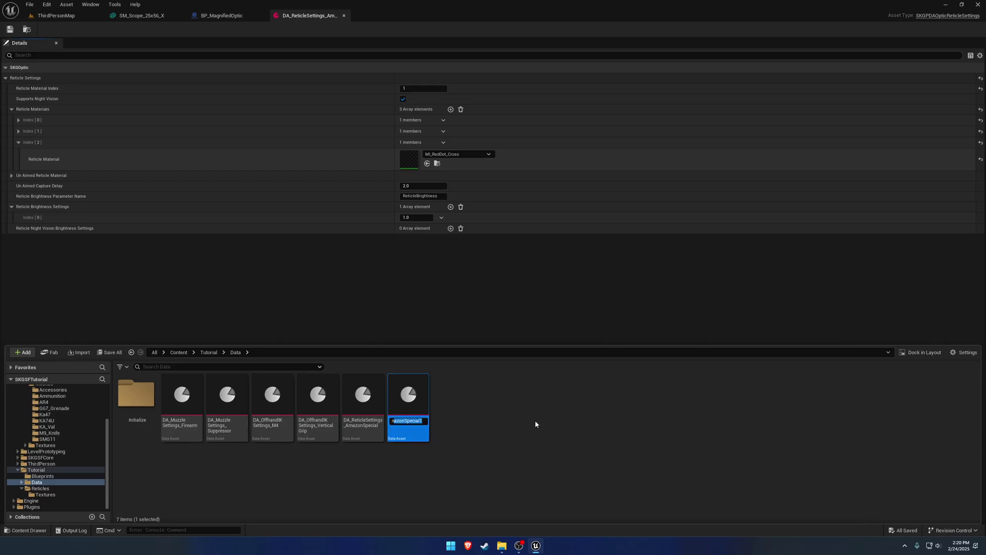
{"action": "type", "text": "agnifiedOptic"}
{"action": "key", "text": "Return"}
- In DA_ReticleSettings_MagnifiedOptic, set the Reticle Material Index to 2, clear the Reticle Materials array and save the asset
{"action": "double_click", "coordinate": [398, 382]}
{"action": "left_click", "coordinate": [345, 16]}
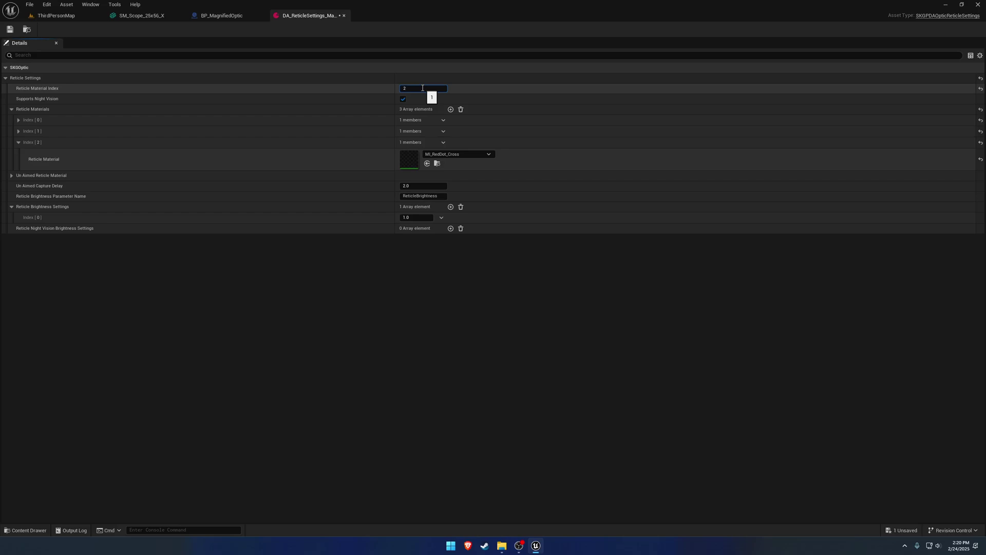
{"action": "left_click", "coordinate": [461, 109]}
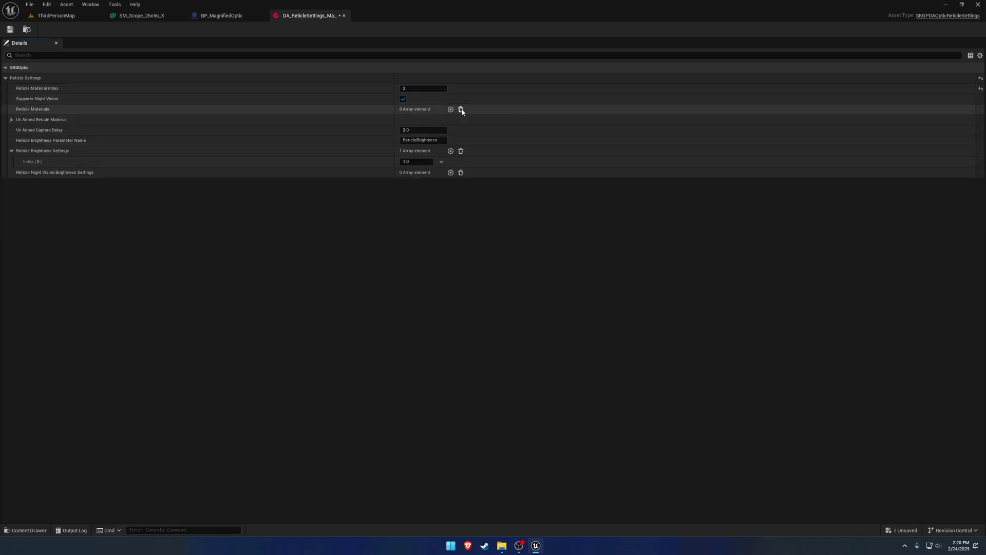
{"action": "left_click", "coordinate": [10, 30]}
- Assign DA_ReticleSettings_MagnifiedOptic as the Reticle Settings Data Asset of SKGOptic in BP_MagnifiedOptic
{"action": "left_click", "coordinate": [221, 16]}
{"action": "left_click", "coordinate": [34, 95]}
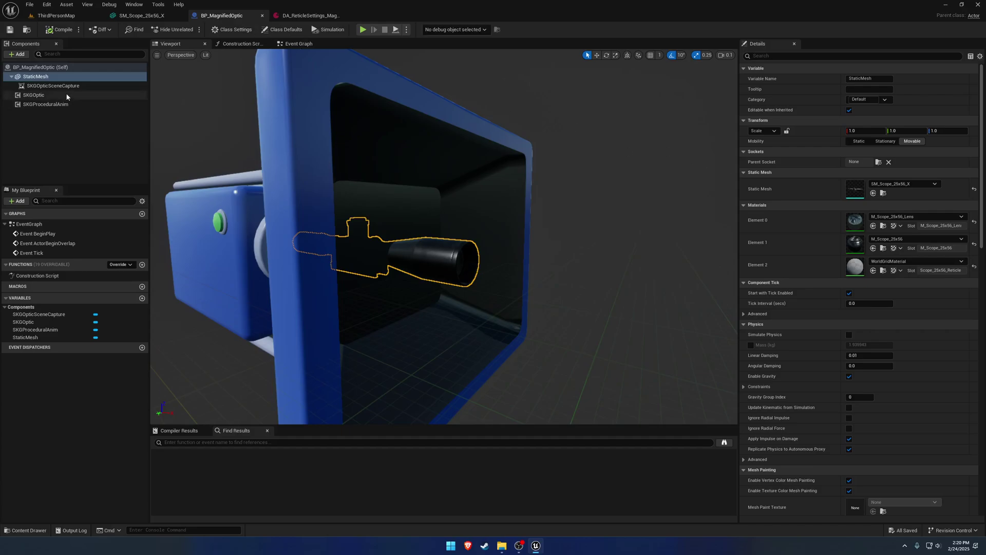
{"action": "left_click", "coordinate": [873, 236]}
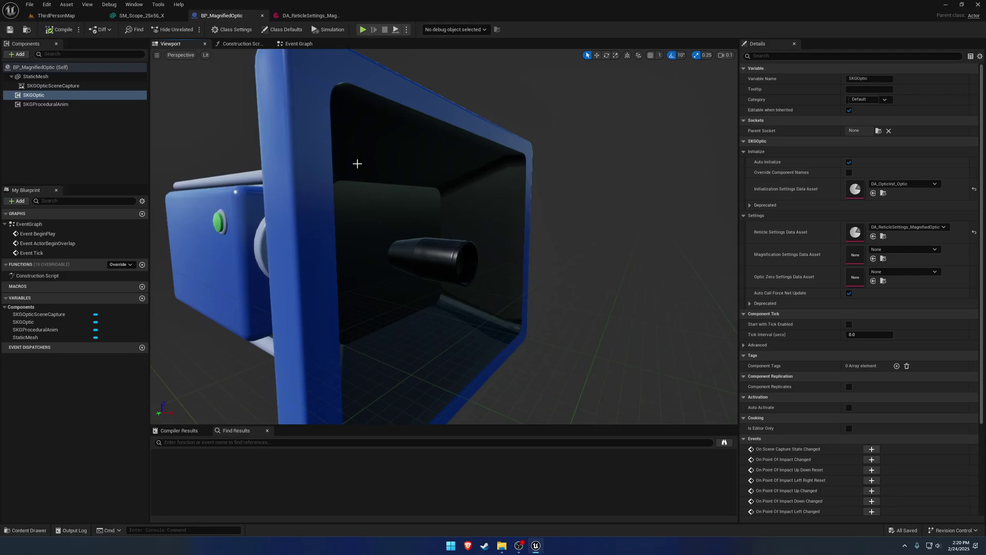
- Duplicate MI_RedDot_OuterRing in Tutorial/Reticles and name the copy MI_MagnifiedOptic
{"action": "key", "text": "ctrl+space"}
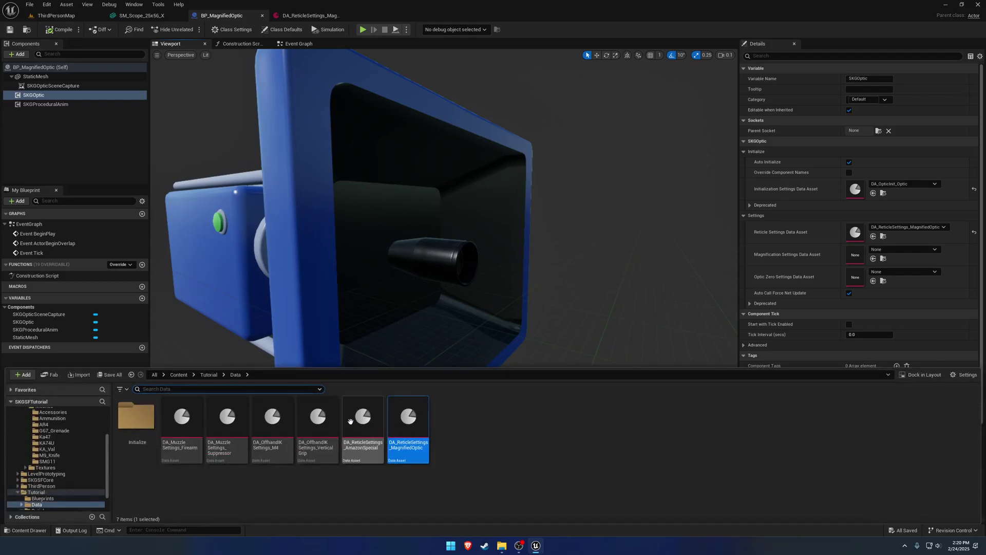
{"action": "left_click", "coordinate": [209, 374]}
{"action": "double_click", "coordinate": [237, 416]}
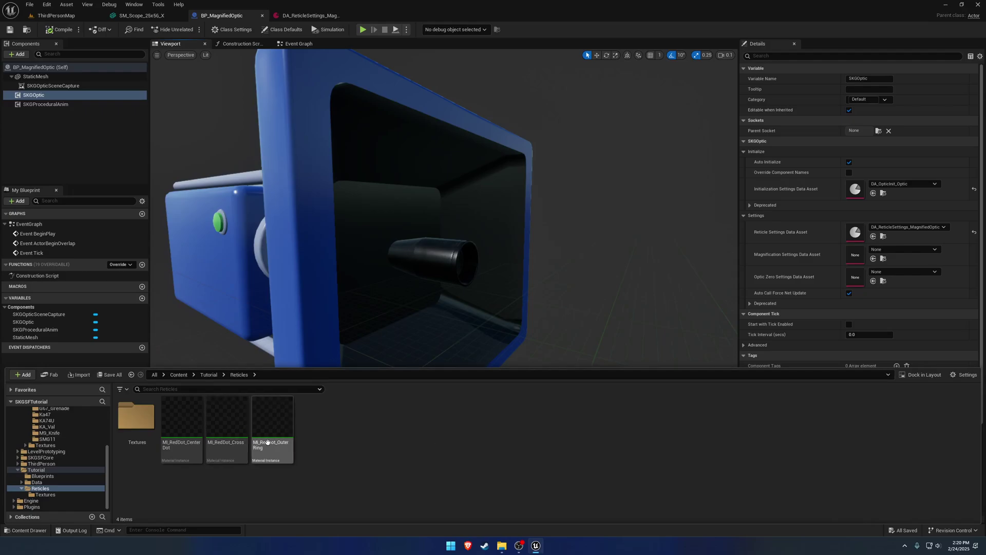
{"action": "left_click", "coordinate": [289, 432]}
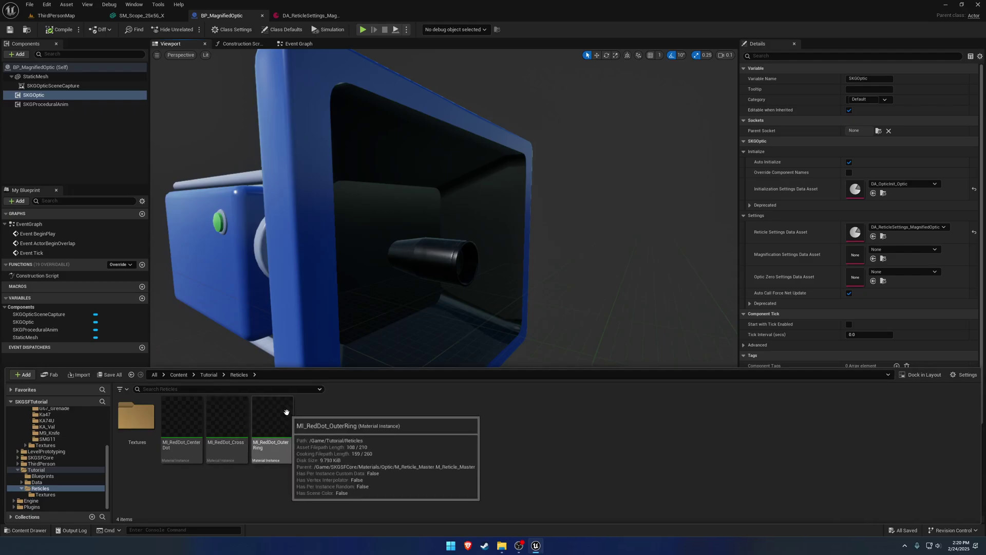
{"action": "key", "text": "ctrl+d"}
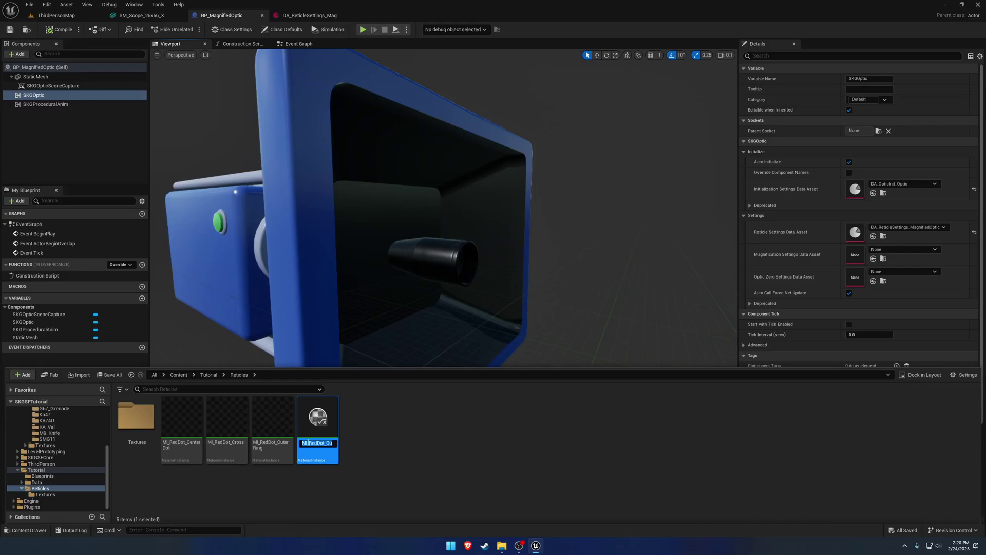
{"action": "type", "text": "MI_"}
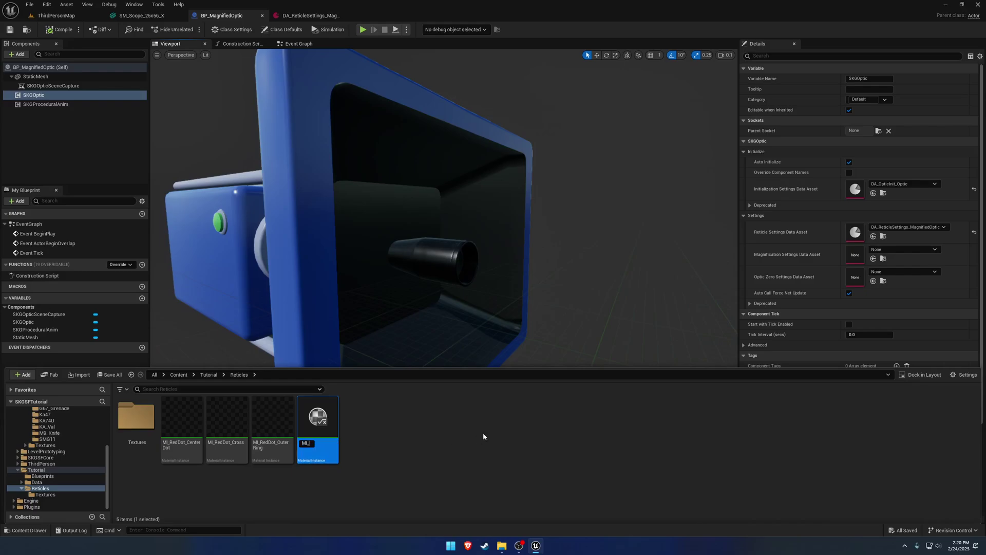
{"action": "type", "text": "MagnifiedOptic"}
{"action": "key", "text": "Return"}
- Open MI_MagnifiedOptic docked with the other editors and set its parent material to M_MagnifiedScope_Master
{"action": "double_click", "coordinate": [185, 414]}
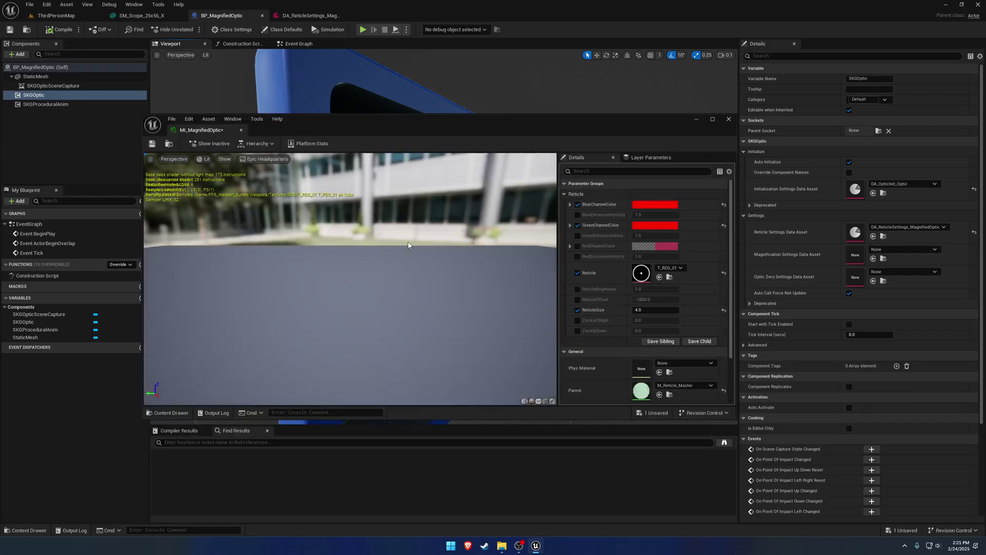
{"action": "left_click_drag", "start_coordinate": [201, 130], "coordinate": [385, 15]}
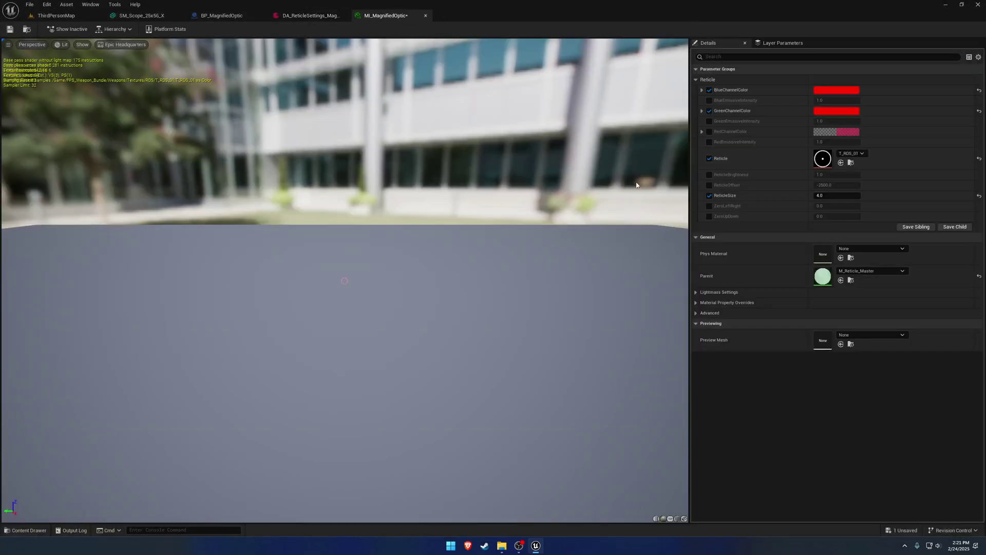
{"action": "left_click", "coordinate": [851, 280]}
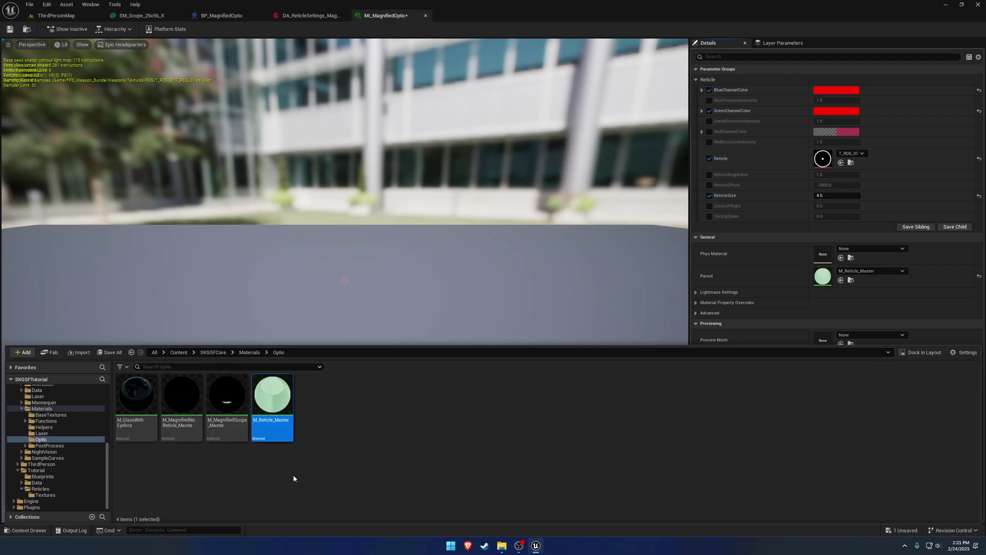
{"action": "left_click", "coordinate": [237, 422]}
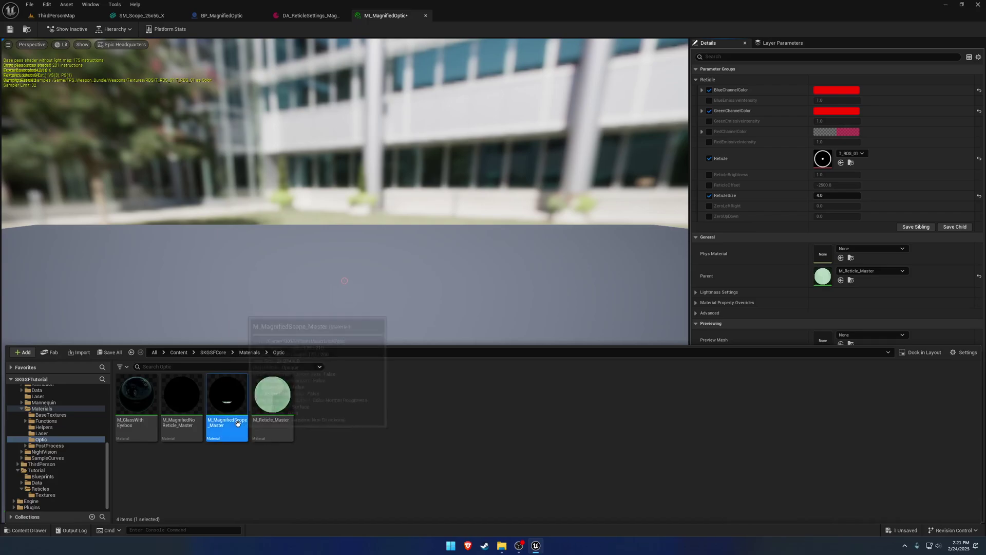
{"action": "left_click", "coordinate": [841, 280]}
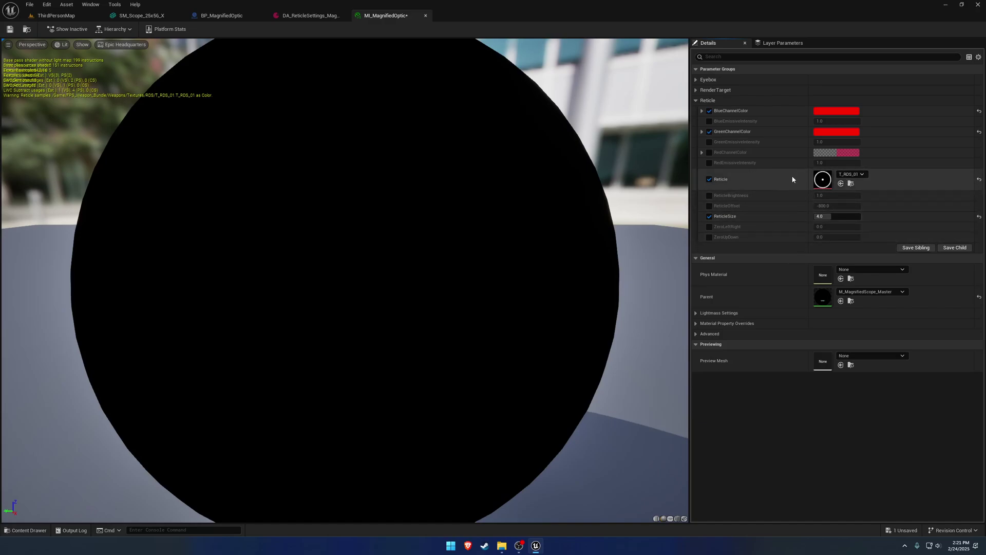
- Assign T_Reticle_MildotCenterCross from Tutorial/Reticles/Textures as the Reticle texture of MI_MagnifiedOptic and save everything
{"action": "key", "text": "ctrl+space"}
{"action": "left_click", "coordinate": [249, 352]}
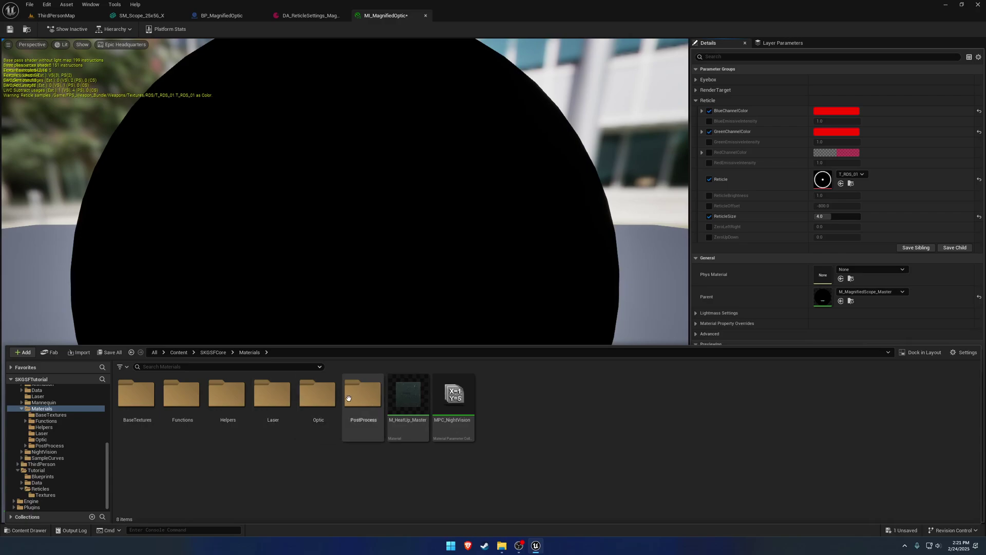
{"action": "left_click", "coordinate": [180, 355]}
{"action": "double_click", "coordinate": [406, 390]}
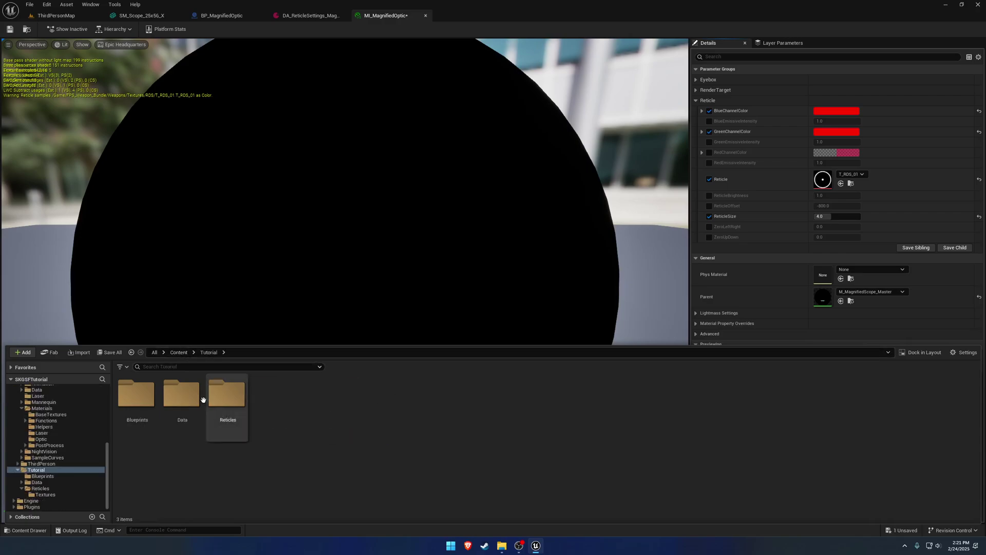
{"action": "double_click", "coordinate": [223, 391]}
{"action": "left_click", "coordinate": [155, 398]}
{"action": "double_click", "coordinate": [155, 398]}
{"action": "left_click", "coordinate": [149, 405]}
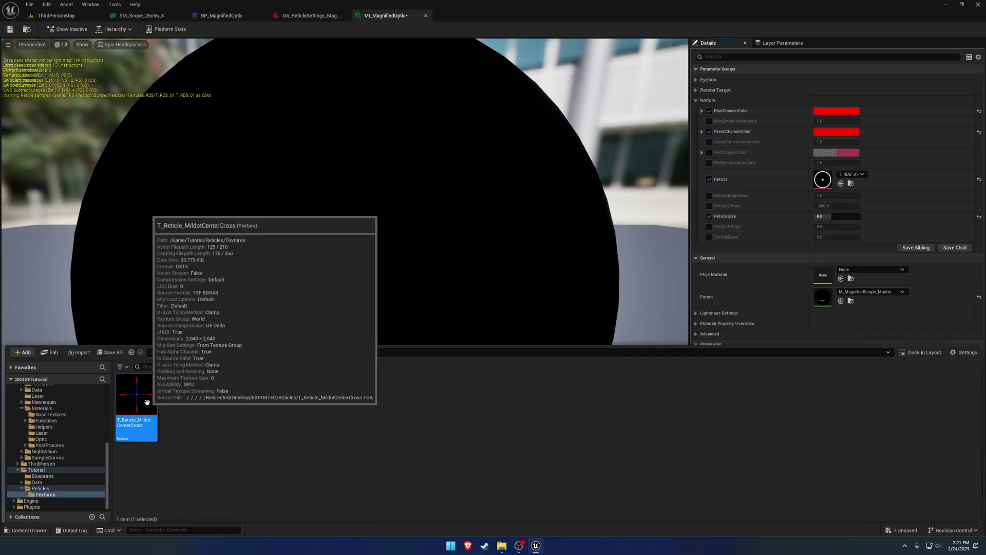
{"action": "left_click", "coordinate": [841, 183]}
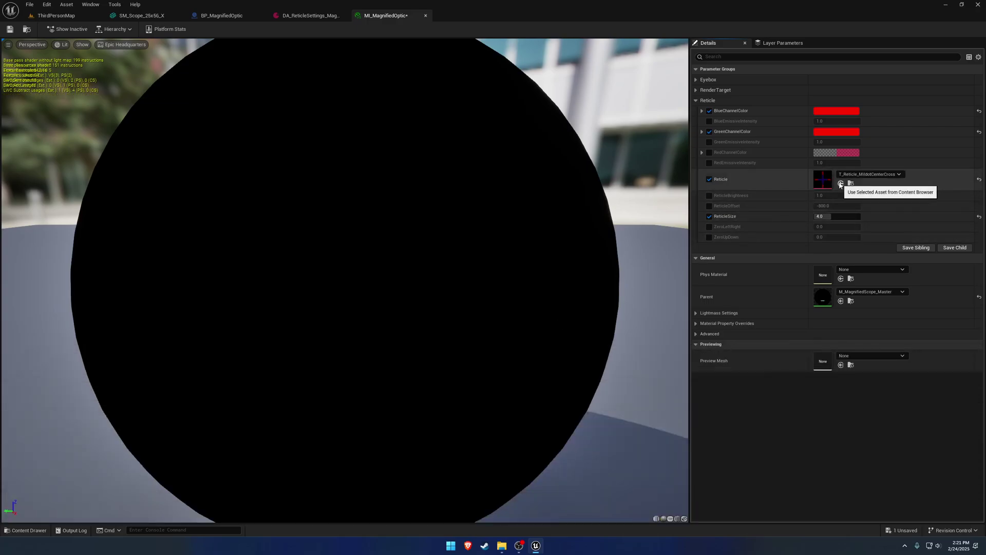
{"action": "left_click", "coordinate": [11, 29]}
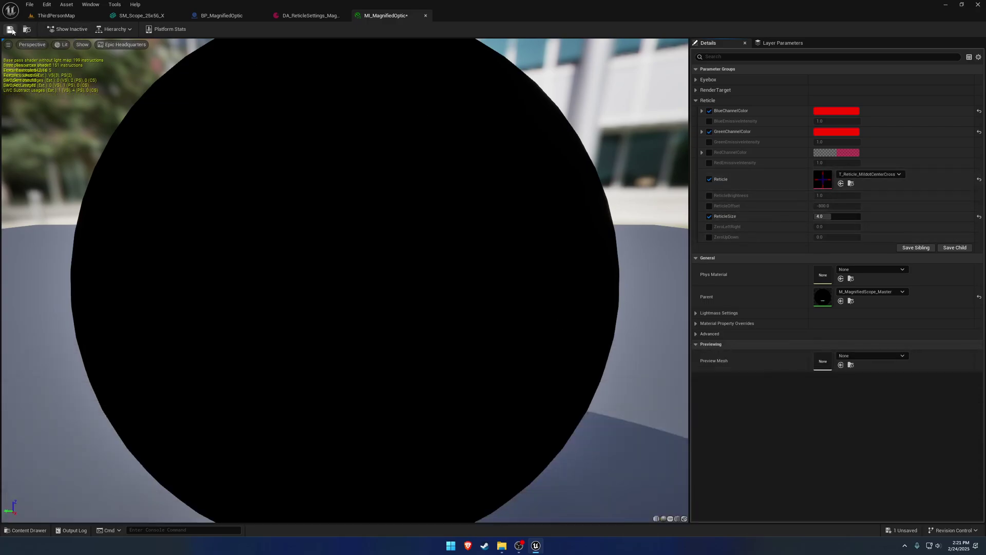
{"action": "left_click", "coordinate": [30, 5]}
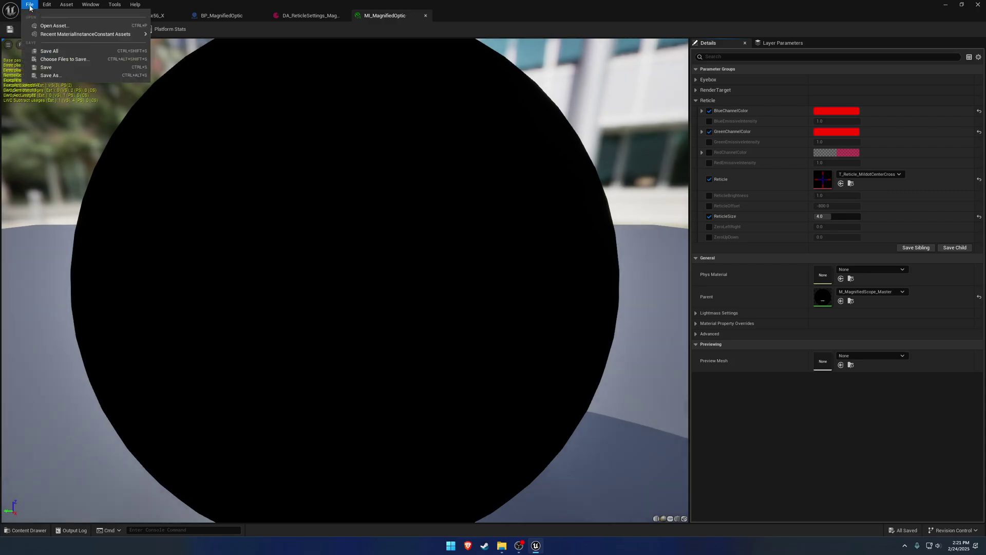
{"action": "left_click", "coordinate": [49, 51]}
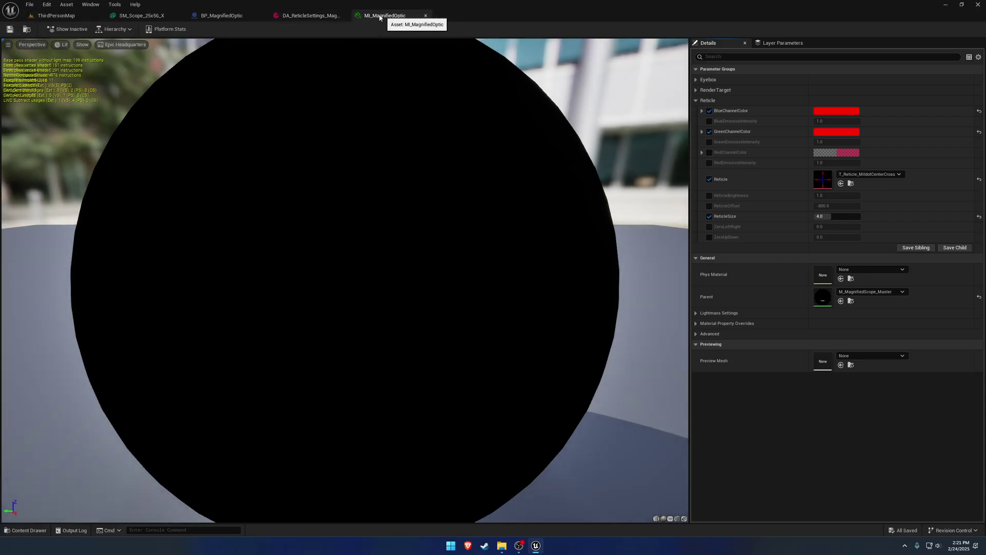
- Add a Reticle Materials entry in DA_ReticleSettings_MagnifiedOptic, assign MI_MagnifiedOptic to it and save everything
{"action": "left_click", "coordinate": [26, 30]}
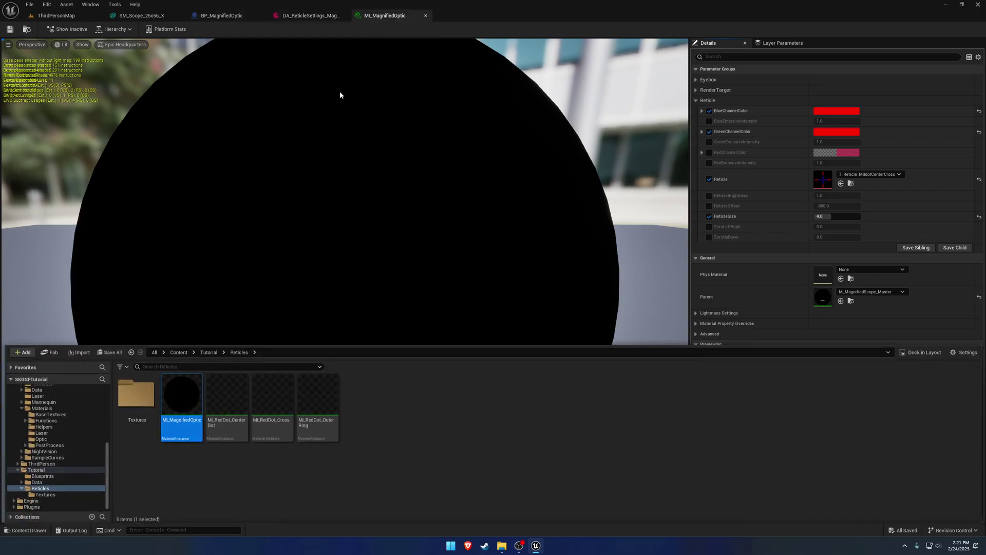
{"action": "left_click", "coordinate": [302, 17]}
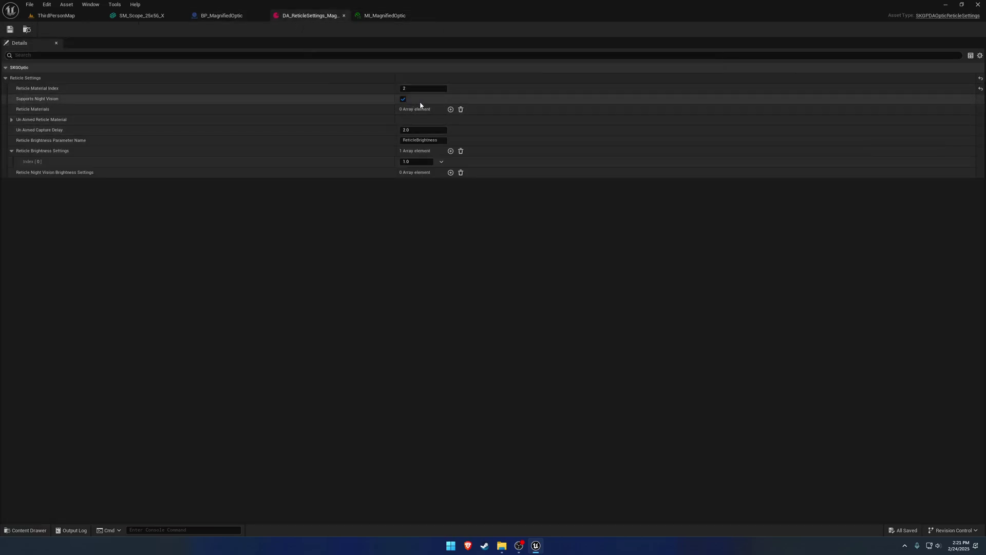
{"action": "left_click", "coordinate": [451, 109]}
{"action": "double_click", "coordinate": [424, 122]}
{"action": "left_click", "coordinate": [440, 133]}
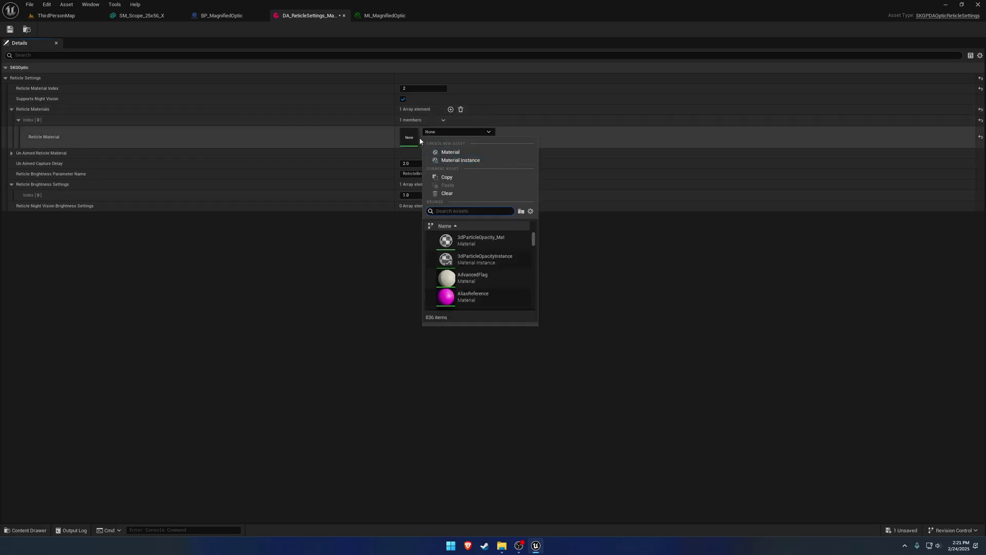
{"action": "left_click", "coordinate": [419, 137]}
{"action": "left_click", "coordinate": [428, 141]}
{"action": "left_click", "coordinate": [29, 5]}
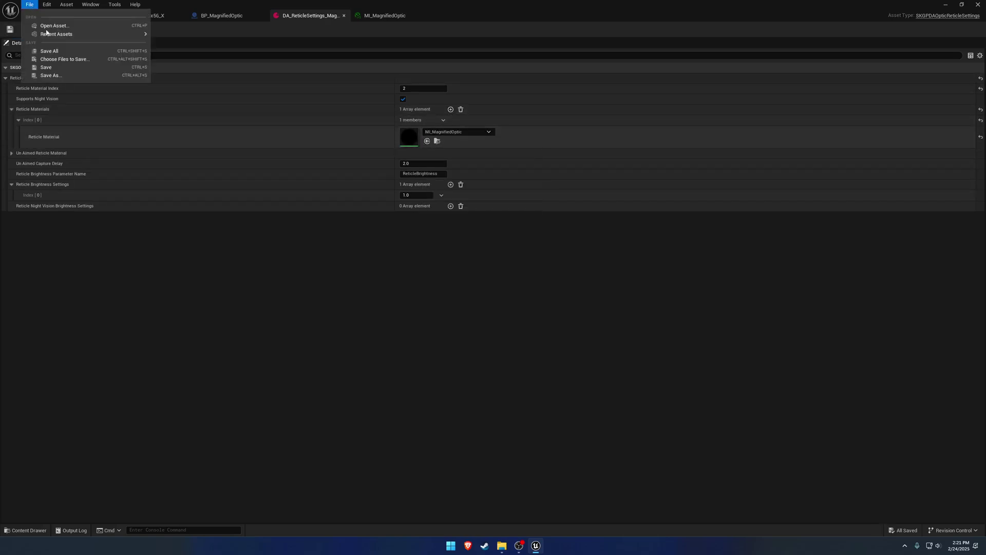
{"action": "left_click", "coordinate": [60, 51]}
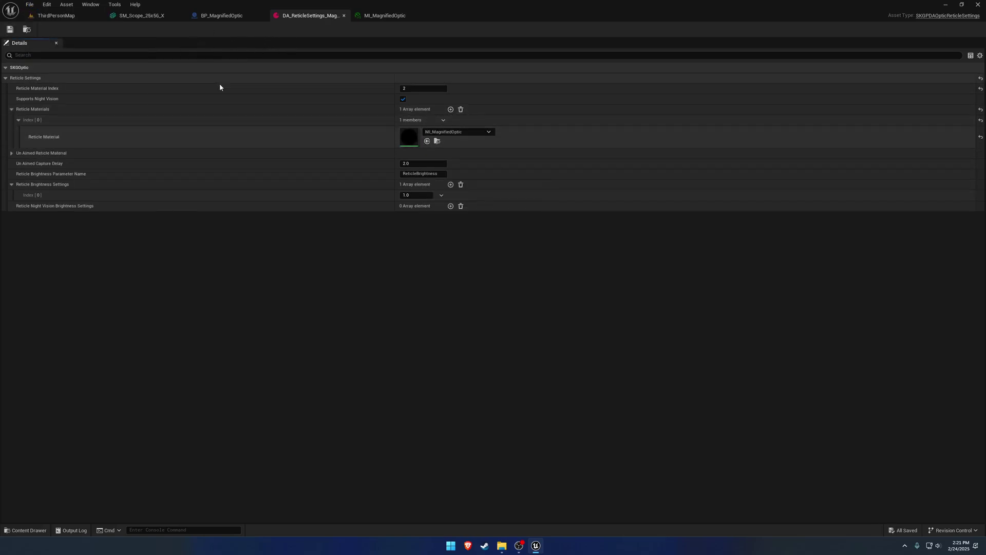
- In BP_Firearm, set the Default Attachment of SKGAttachment_Optic to BP_MagnifiedOptic and compile the blueprint
{"action": "left_click", "coordinate": [222, 16]}
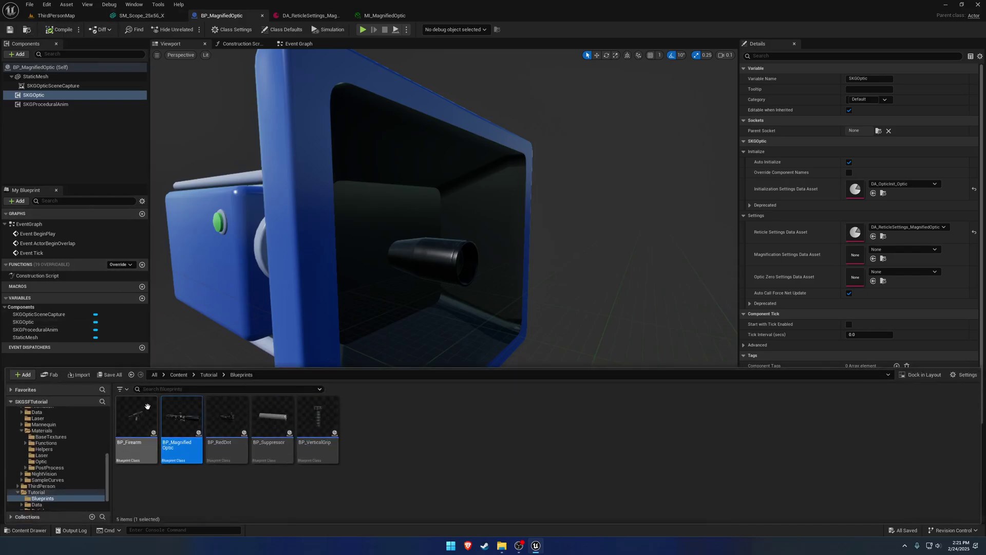
{"action": "double_click", "coordinate": [136, 416]}
{"action": "left_click_drag", "start_coordinate": [465, 18], "coordinate": [144, 18]}
{"action": "left_click", "coordinate": [171, 44]}
{"action": "scroll", "coordinate": [415, 237], "scroll_direction": "up", "scroll_amount": 8}
{"action": "left_click", "coordinate": [51, 150]}
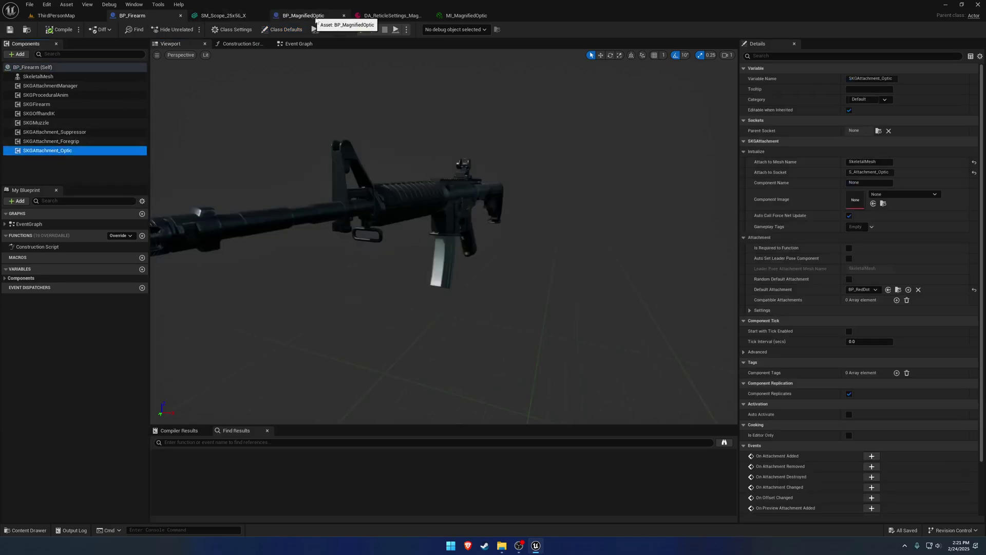
{"action": "left_click", "coordinate": [864, 290]}
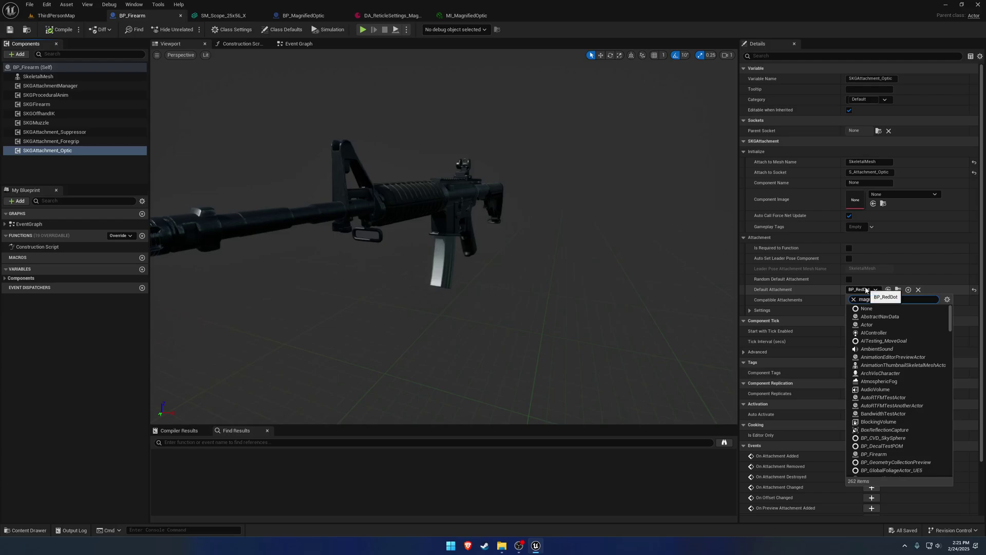
{"action": "left_click", "coordinate": [896, 306]}
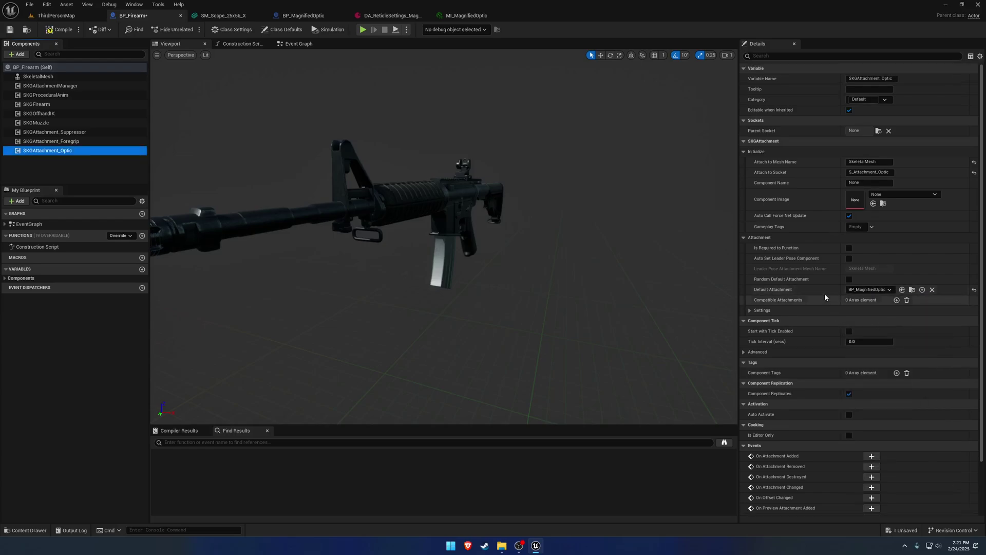
{"action": "left_click", "coordinate": [59, 29]}
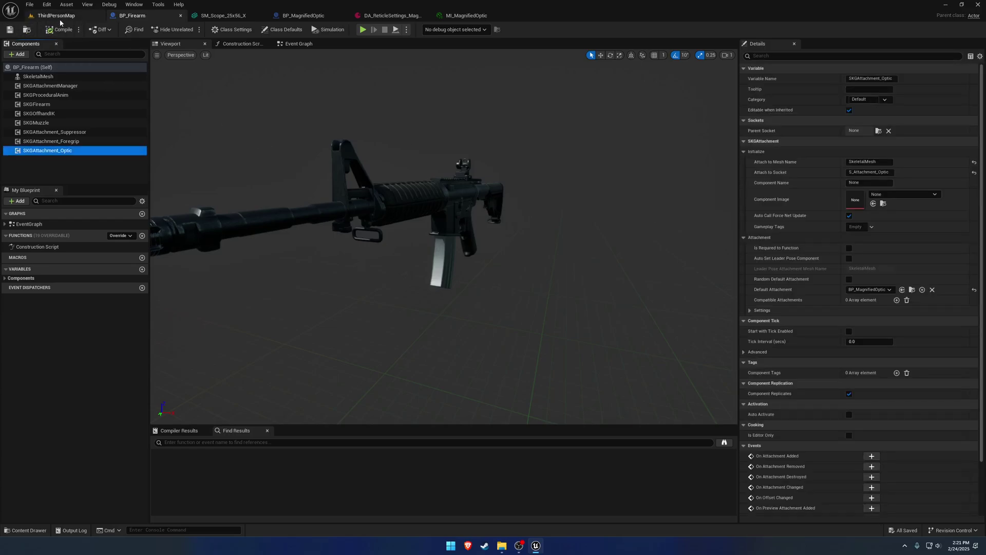
- Review the SM_Scope_25x56_X lens, the SKGOptic component in BP_MagnifiedOptic and the reticle settings data asset assigned to it
{"action": "left_click", "coordinate": [225, 15]}
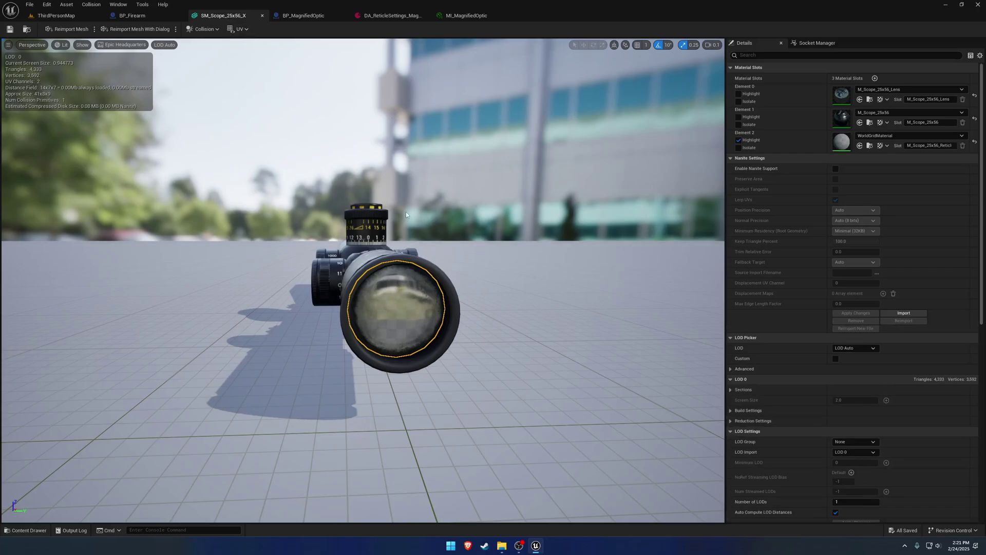
{"action": "left_click_drag", "start_coordinate": [405, 215], "coordinate": [286, 35]}
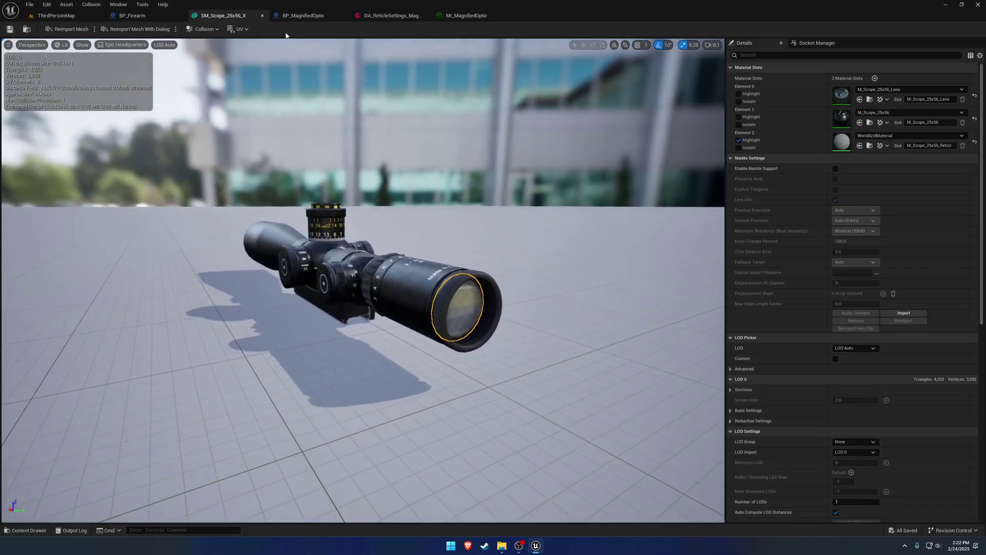
{"action": "left_click", "coordinate": [302, 16]}
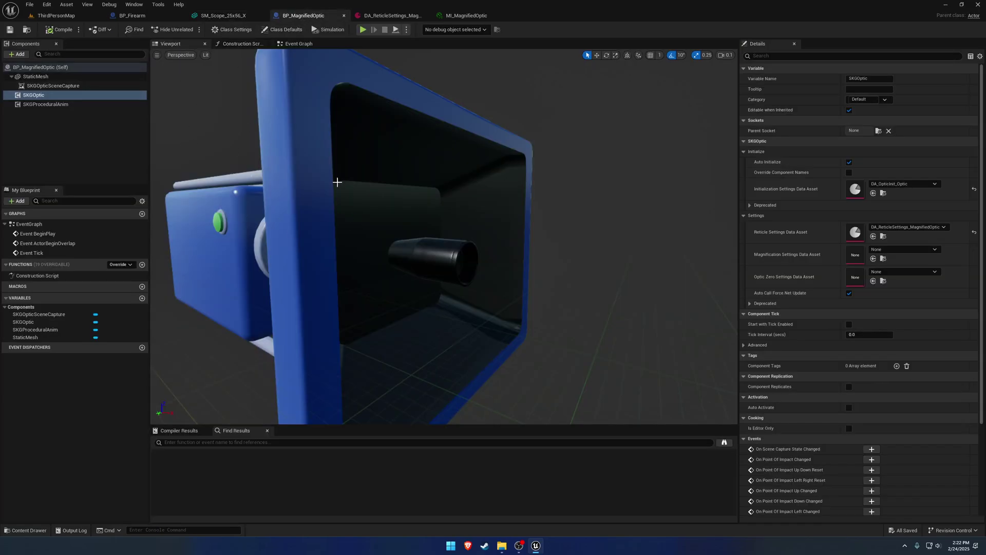
{"action": "left_click", "coordinate": [54, 86]}
{"action": "key", "text": "Down"}
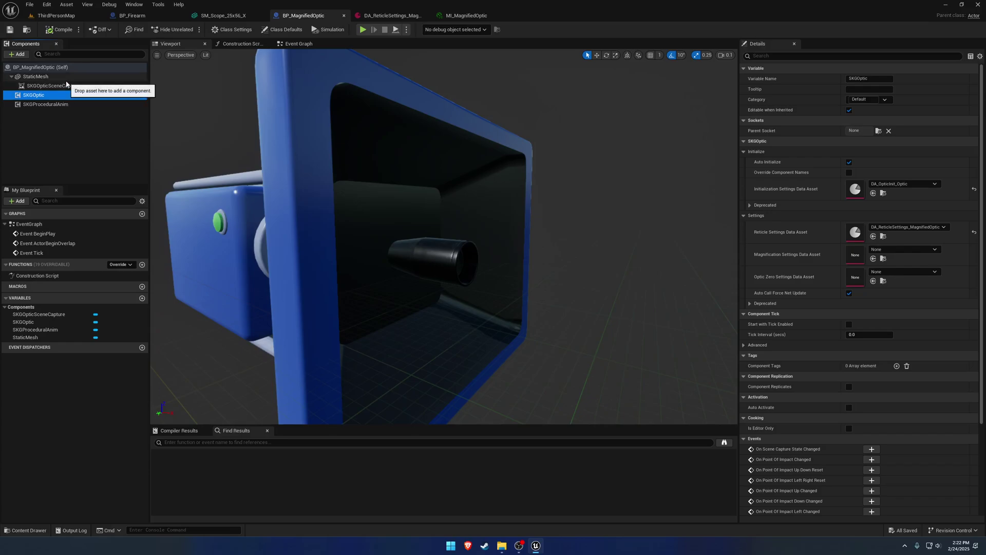
{"action": "double_click", "coordinate": [855, 232]}
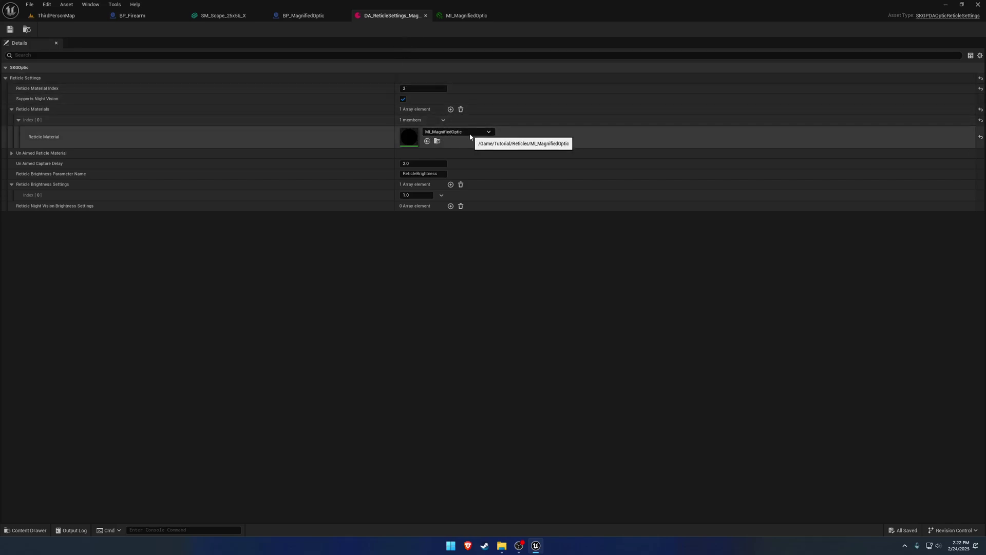
- Add a socket named S_Aim to SM_Scope_25x56_X and move it to the centre of the highlighted eyepiece lens
{"action": "left_click", "coordinate": [234, 17]}
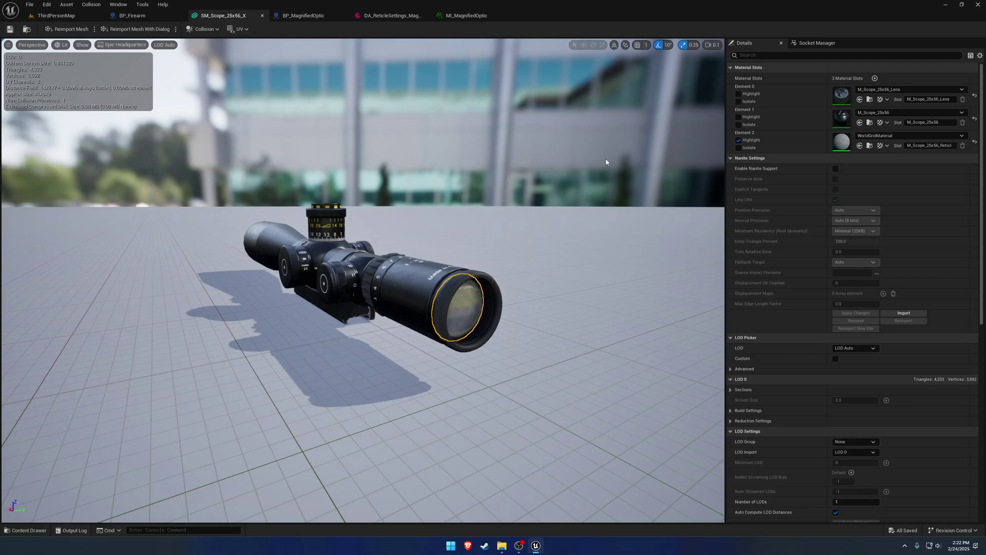
{"action": "left_click", "coordinate": [817, 43]}
{"action": "left_click", "coordinate": [978, 54]}
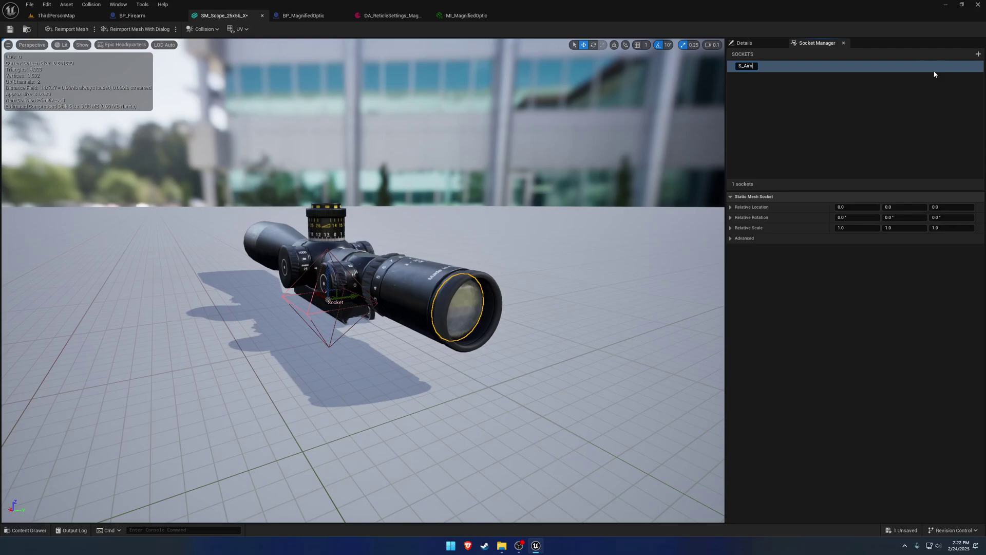
{"action": "left_click_drag", "start_coordinate": [321, 294], "coordinate": [458, 292]}
{"action": "left_click", "coordinate": [745, 43]}
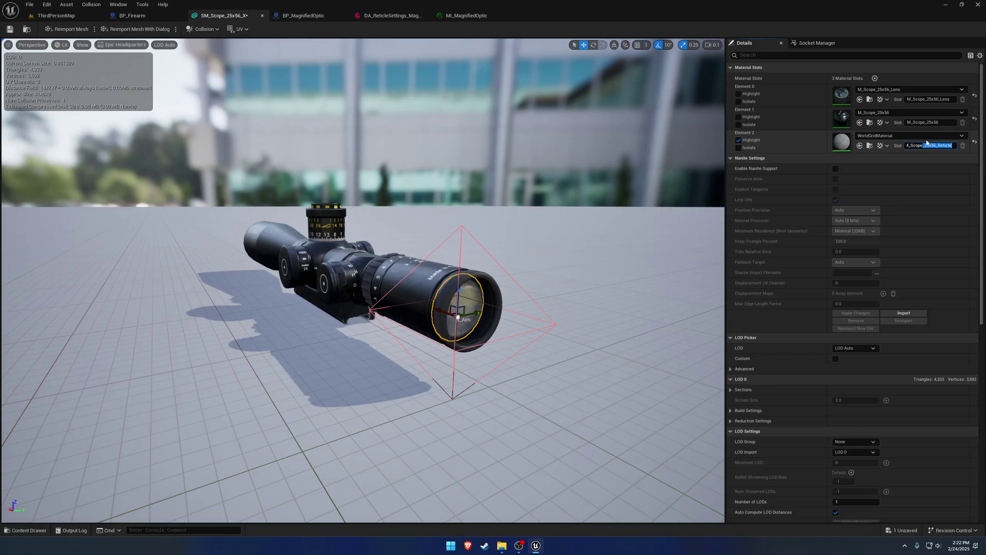
- Assign MI_SetAimSocket to the highlighted reticle material slot (Element 2) of SM_Scope_25x56_X
{"action": "left_click", "coordinate": [919, 136]}
{"action": "type", "text": "socket"}
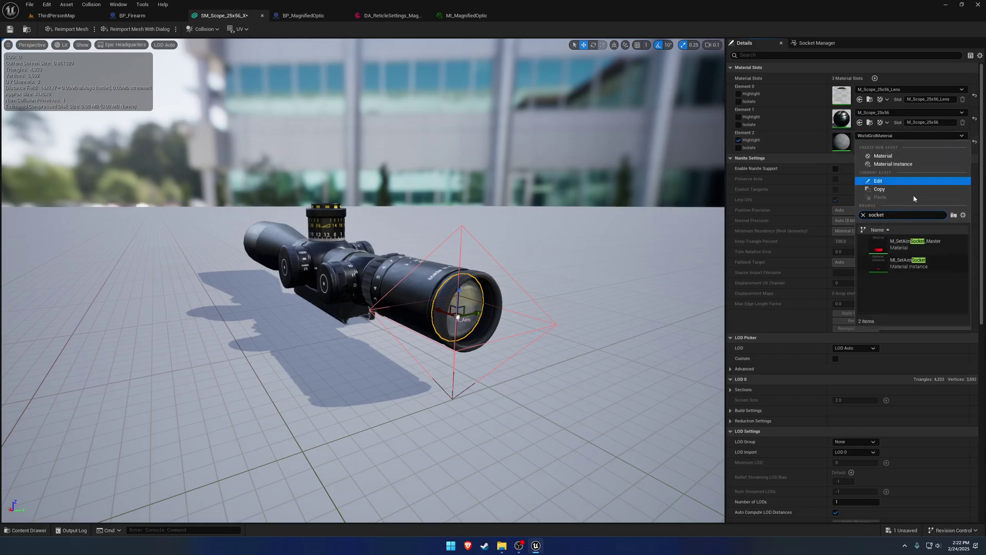
{"action": "left_click", "coordinate": [933, 268]}
- Fine-position the S_Aim socket at the eyepiece lens using the aim-socket material as a guide, and save the mesh
{"action": "key", "text": "w"}
{"action": "mouse_move", "coordinate": [389, 276]}
{"action": "right_mouse_down"}
{"action": "mouse_move", "coordinate": [406, 285]}
{"action": "mouse_move", "coordinate": [371, 282]}
{"action": "mouse_move", "coordinate": [379, 282]}
{"action": "right_mouse_up"}
{"action": "scroll", "coordinate": [384, 275], "scroll_direction": "up", "scroll_amount": 3}
{"action": "scroll", "coordinate": [384, 275], "scroll_direction": "down", "scroll_amount": 5}
{"action": "key", "text": "w"}
{"action": "key", "text": "e"}
{"action": "mouse_move", "coordinate": [385, 274]}
{"action": "left_mouse_down"}
{"action": "mouse_move", "coordinate": [384, 291]}
{"action": "mouse_move", "coordinate": [394, 292]}
{"action": "left_mouse_up"}
{"action": "scroll", "coordinate": [381, 285], "scroll_direction": "up", "scroll_amount": 3}
{"action": "right_click_drag", "start_coordinate": [393, 292], "coordinate": [388, 290]}
{"action": "left_click_drag", "start_coordinate": [342, 282], "coordinate": [380, 285]}
{"action": "right_click_drag", "start_coordinate": [419, 294], "coordinate": [422, 295]}
{"action": "left_click_drag", "start_coordinate": [397, 283], "coordinate": [418, 282]}
{"action": "right_click_drag", "start_coordinate": [413, 313], "coordinate": [405, 326]}
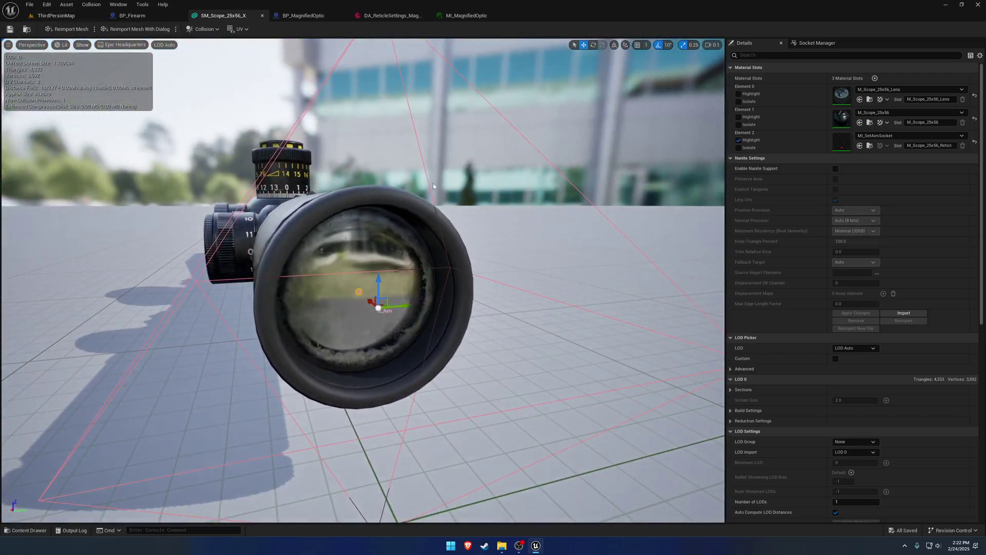
- Rotate the S_Aim socket to a yaw of 90 degrees and save SM_Scope_25x56_X
{"action": "left_click_drag", "start_coordinate": [402, 289], "coordinate": [448, 307], "text": "alt"}
{"action": "key", "text": "e"}
{"action": "key", "text": "w"}
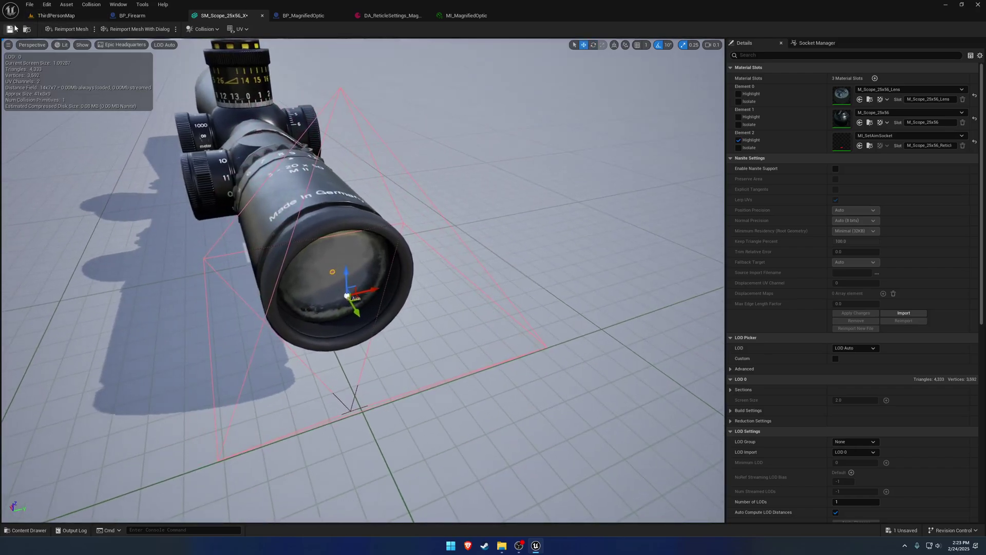
{"action": "left_click", "coordinate": [57, 54]}
{"action": "right_click_drag", "start_coordinate": [329, 247], "coordinate": [359, 251]}
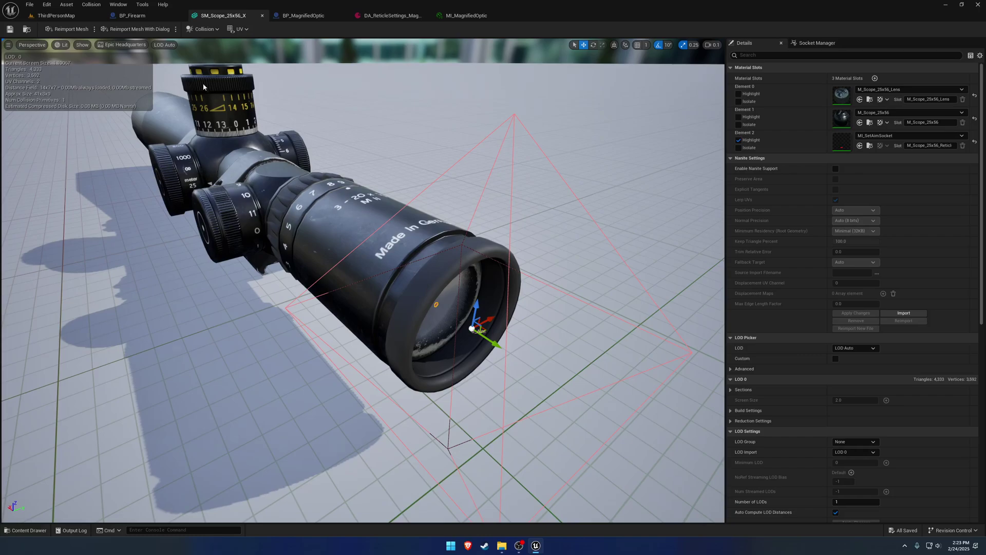
- Check the rifle in BP_Firearm, run ThirdPersonMap to test aiming with the scope, and stop the play session
{"action": "left_click", "coordinate": [132, 15]}
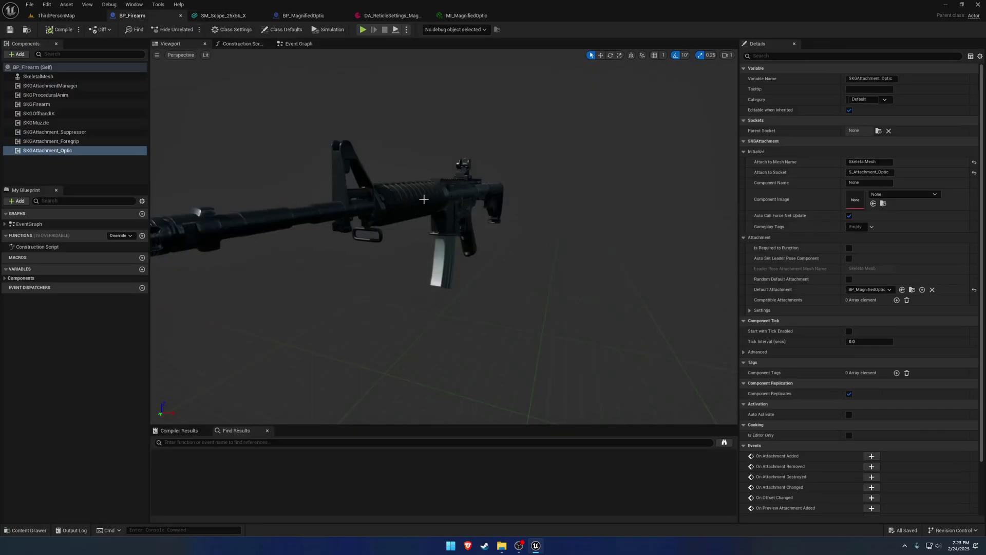
{"action": "left_click", "coordinate": [56, 15]}
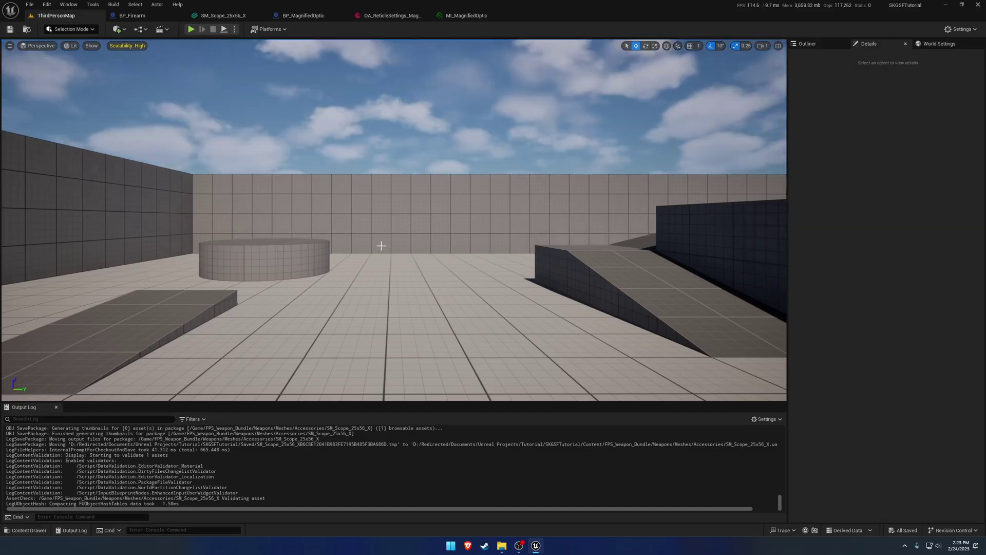
{"action": "left_click", "coordinate": [235, 29]}
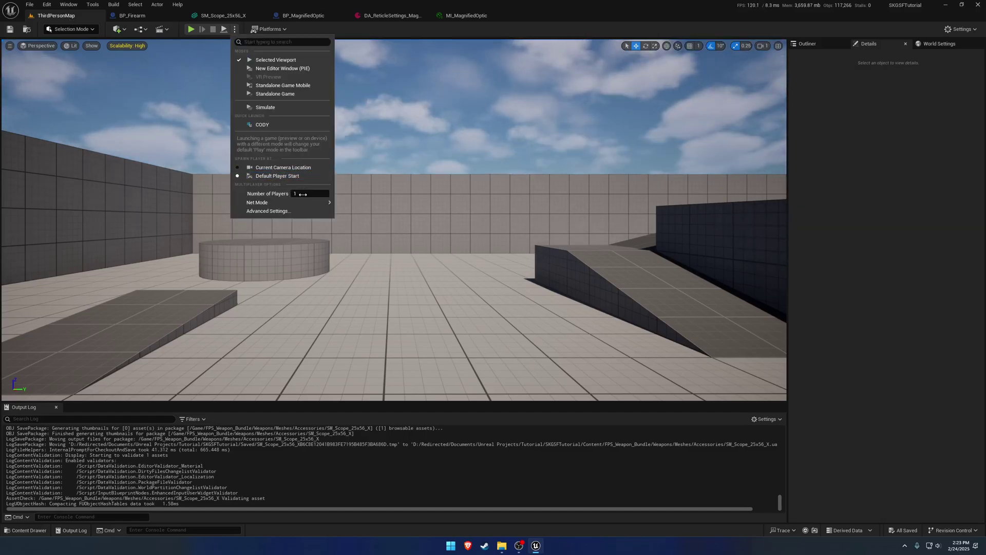
{"action": "right_click_drag", "start_coordinate": [363, 70], "coordinate": [396, 77]}
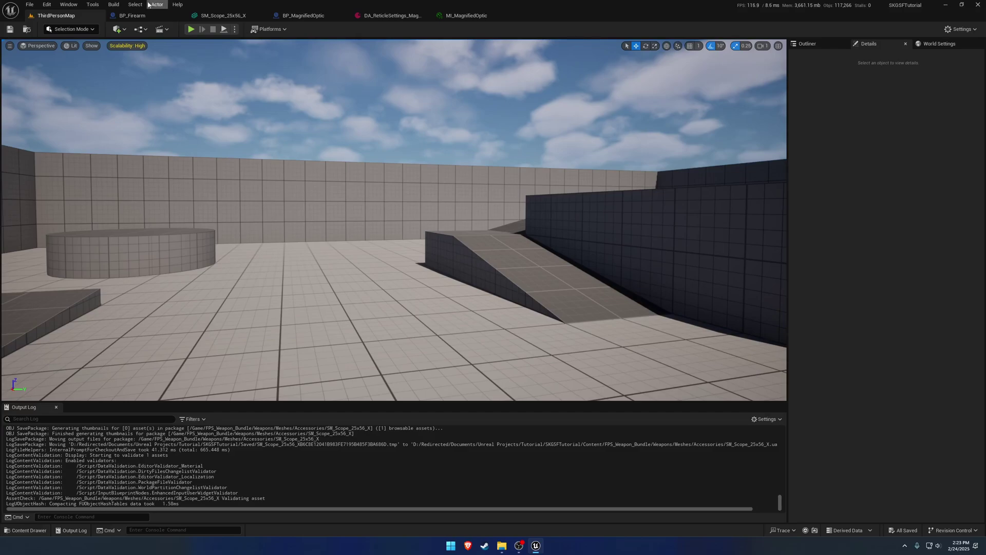
{"action": "left_click", "coordinate": [191, 29]}
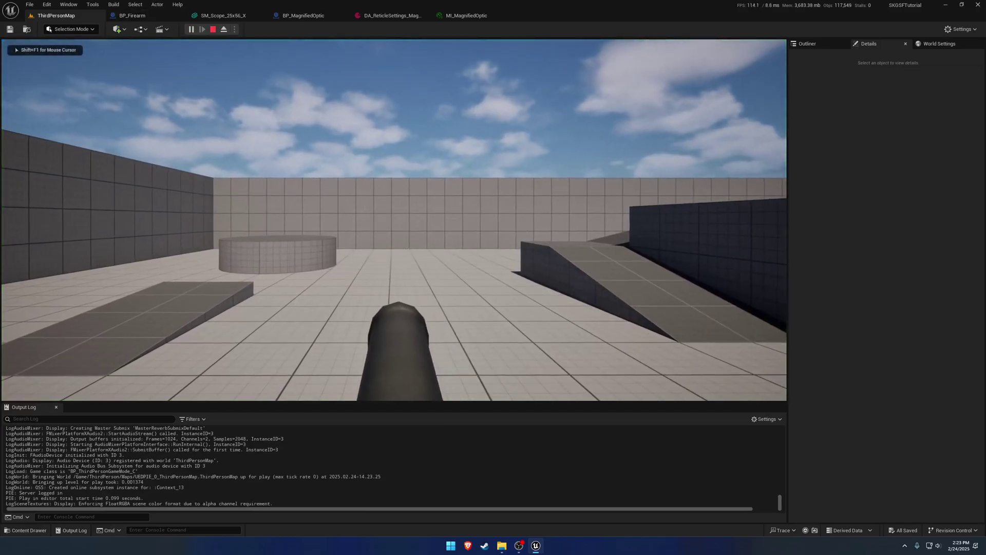
{"action": "right_click", "coordinate": [394, 220]}
{"action": "right_click", "coordinate": [394, 220]}
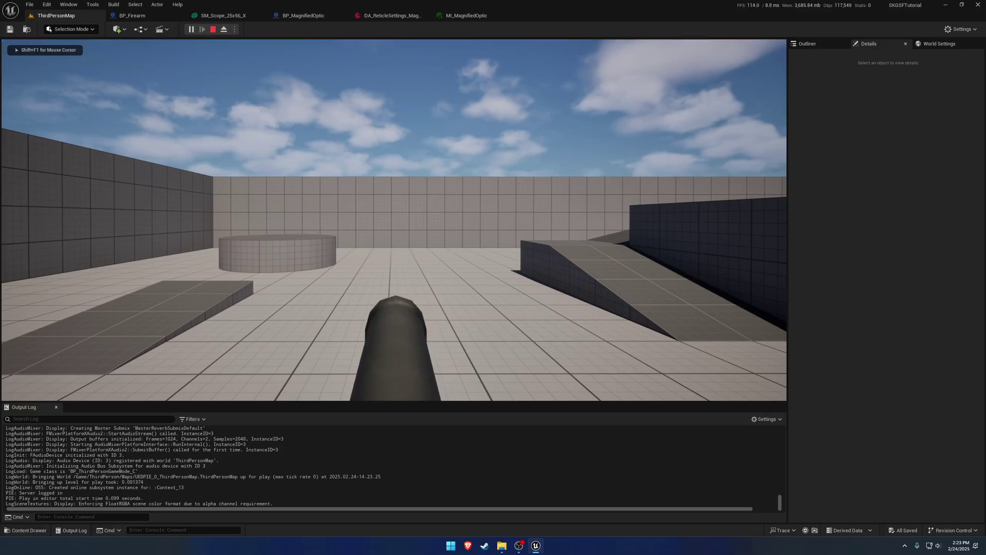
{"action": "key", "text": "F8"}
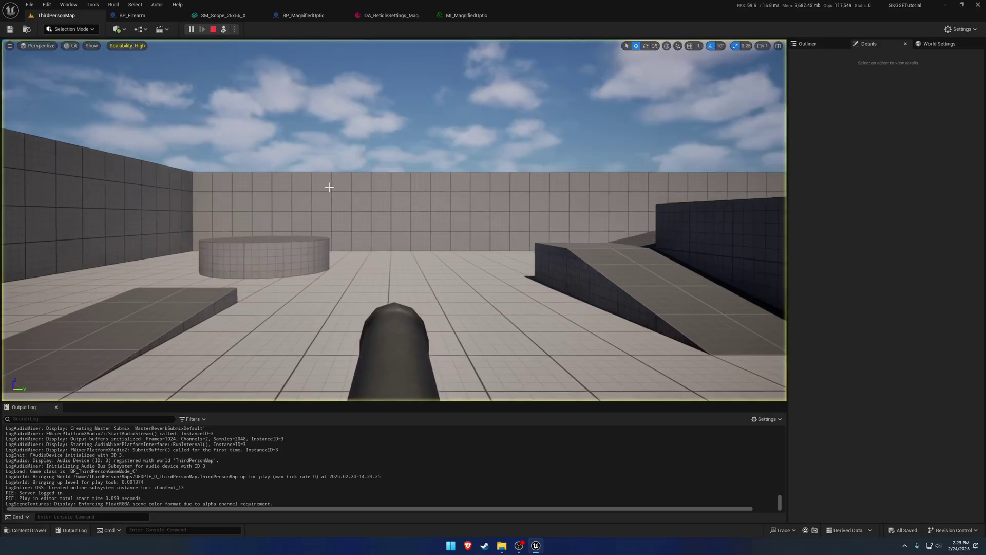
{"action": "right_click_drag", "start_coordinate": [330, 187], "coordinate": [52, 190]}
{"action": "key", "text": "Escape"}
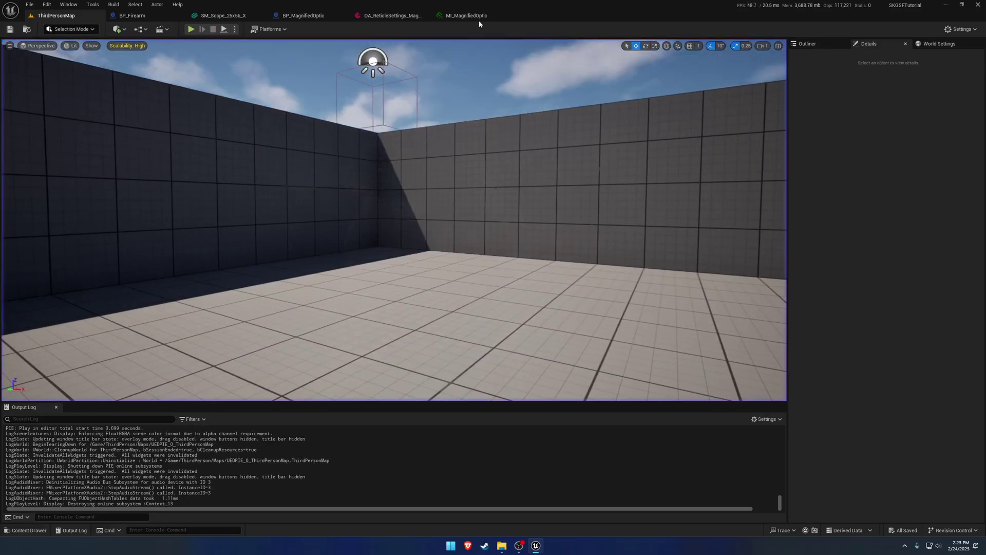
- Rotate the S_Aim socket 180 degrees about its vertical axis so its green axis points into the scope, and save the mesh
{"action": "left_click", "coordinate": [220, 15]}
{"action": "scroll", "coordinate": [449, 264], "scroll_direction": "up", "scroll_amount": 5}
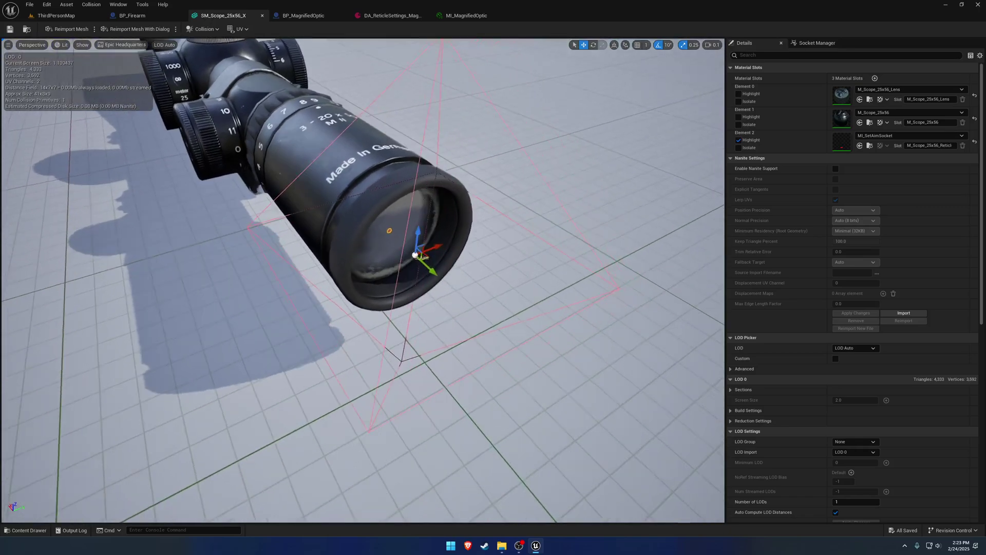
{"action": "right_click_drag", "start_coordinate": [427, 279], "coordinate": [388, 282]}
{"action": "key", "text": "d"}
{"action": "key", "text": "e"}
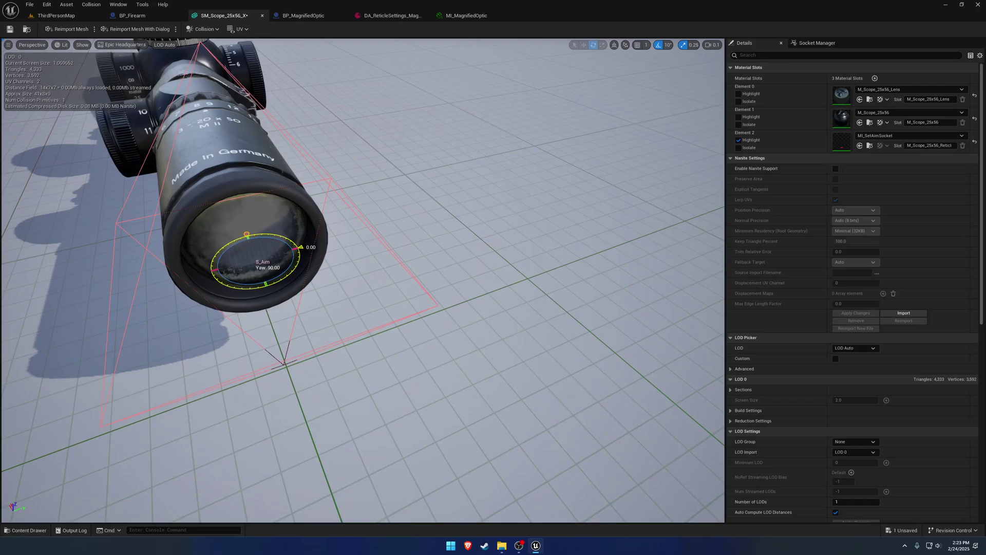
{"action": "left_click_drag", "start_coordinate": [252, 234], "coordinate": [209, 262]}
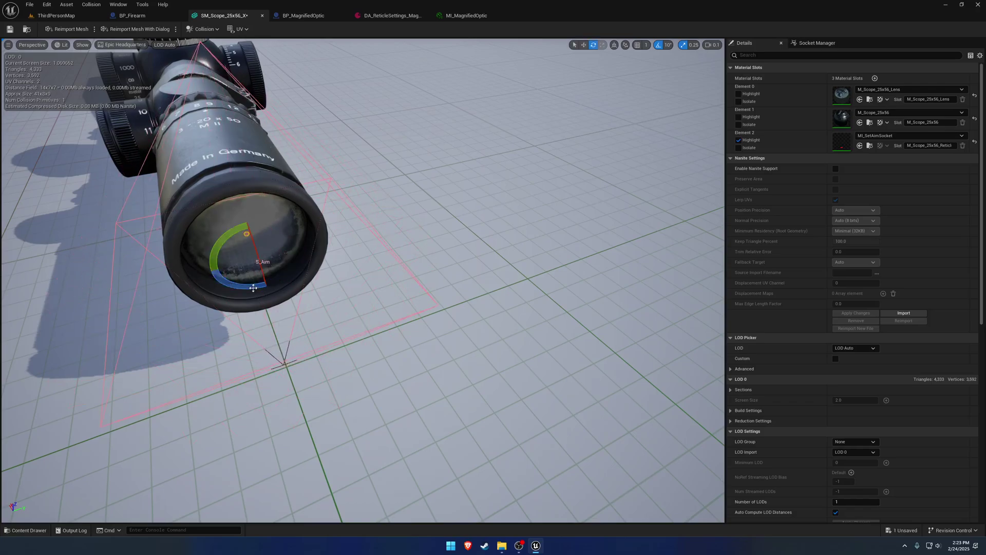
{"action": "key", "text": "a"}
{"action": "right_click_drag", "start_coordinate": [311, 292], "coordinate": [392, 289]}
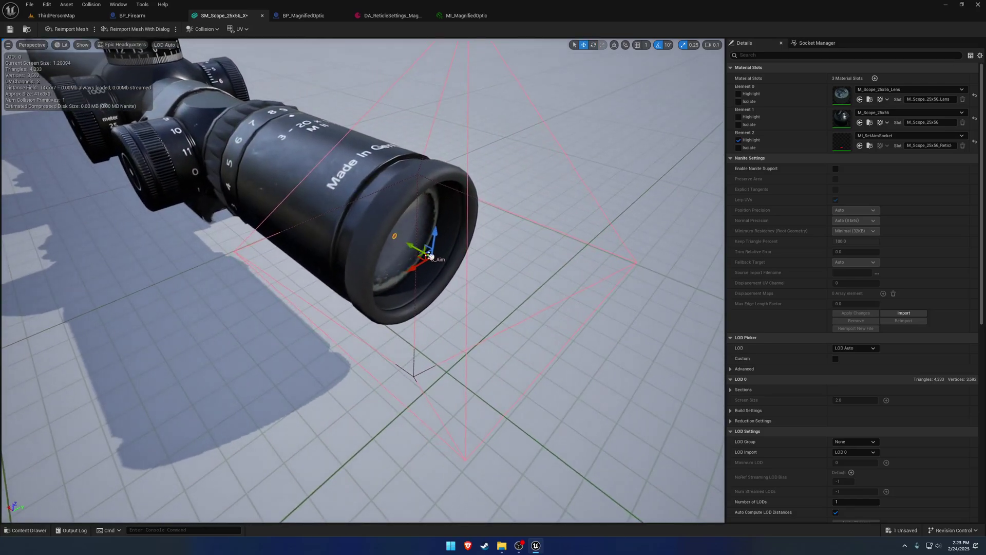
{"action": "left_click", "coordinate": [9, 29]}
- Play ThirdPersonMap again, aim through the scope repeatedly to check its picture and alignment, and end the session
{"action": "left_click", "coordinate": [55, 16]}
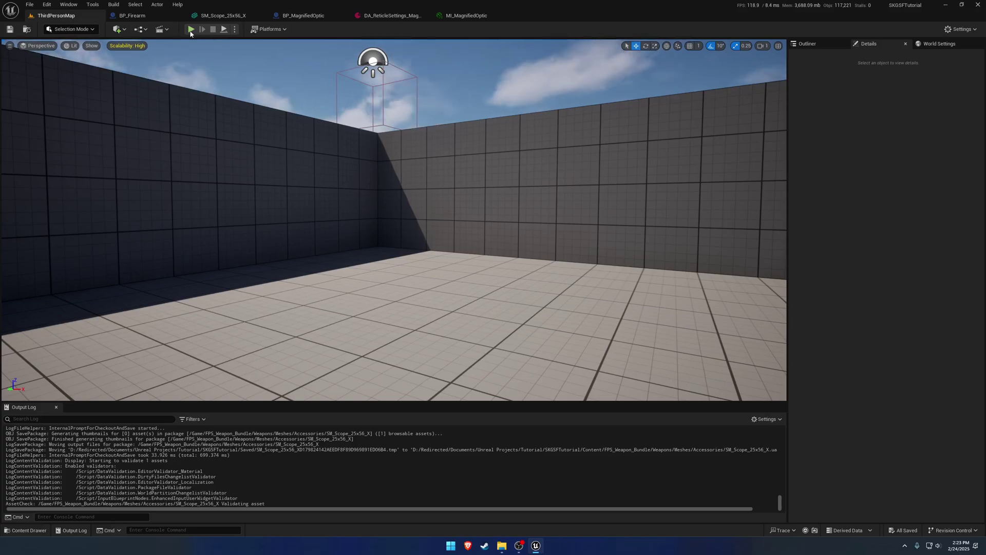
{"action": "left_click", "coordinate": [191, 29]}
{"action": "right_click", "coordinate": [393, 220]}
{"action": "right_click", "coordinate": [394, 220]}
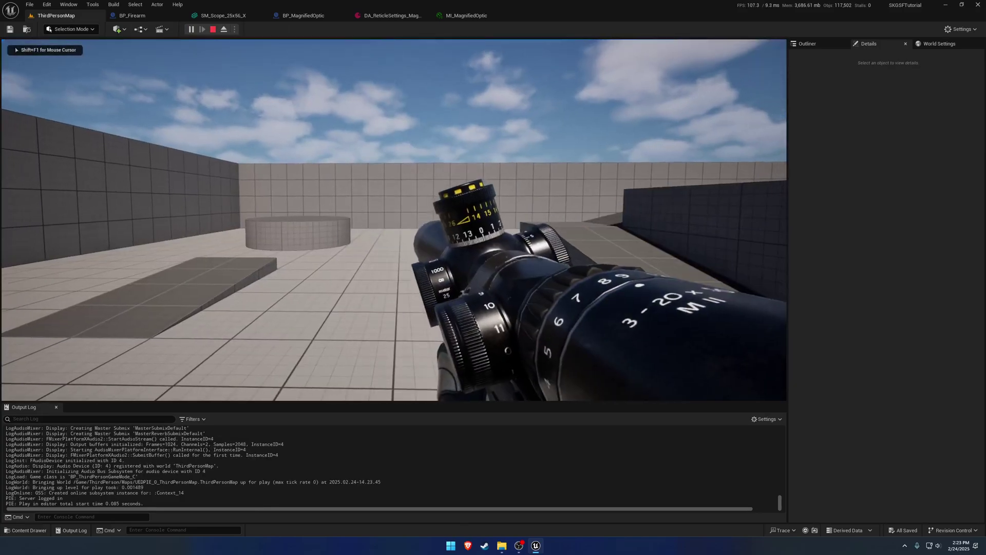
{"action": "right_click", "coordinate": [394, 220]}
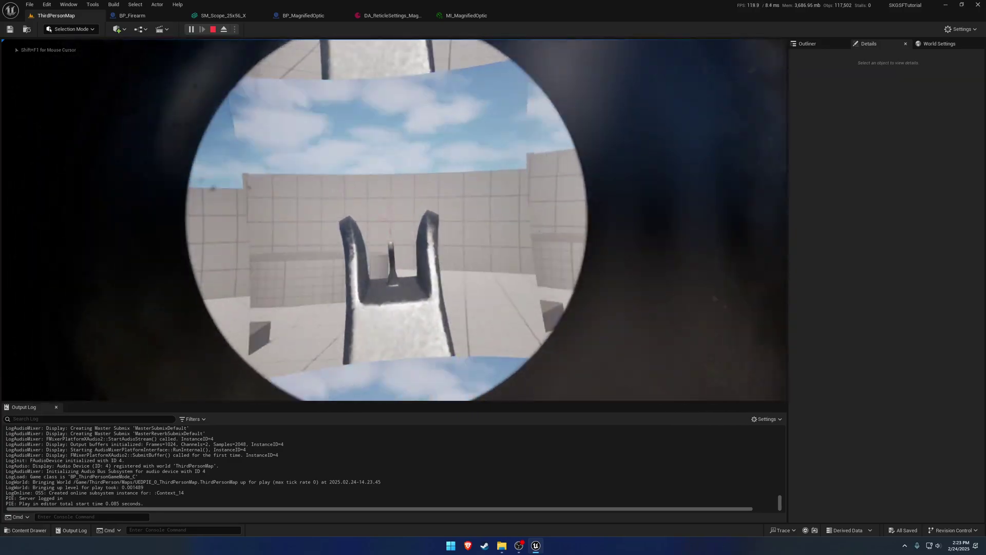
{"action": "right_click", "coordinate": [394, 220]}
{"action": "right_click", "coordinate": [394, 220]}
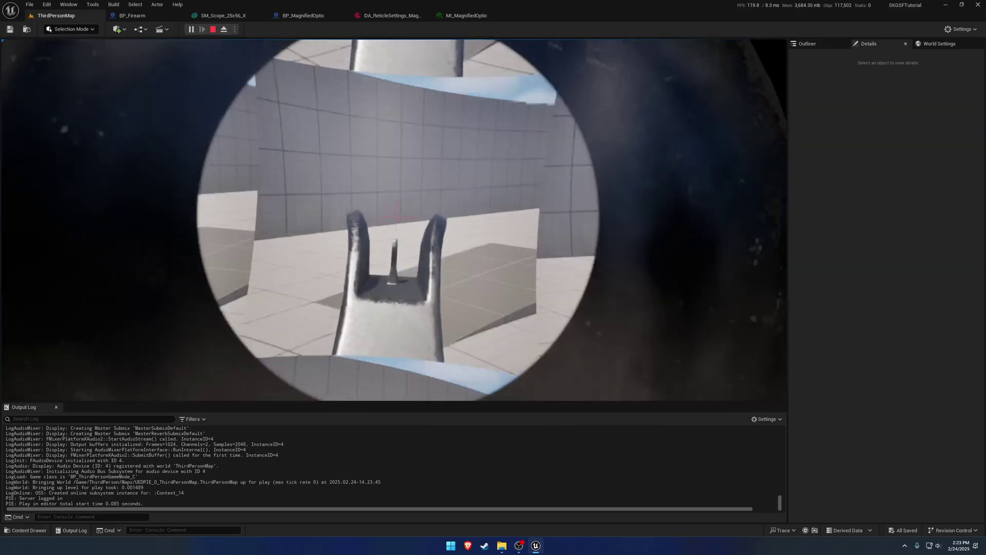
{"action": "right_click", "coordinate": [394, 220]}
{"action": "right_click", "coordinate": [394, 220]}
{"action": "right_click", "coordinate": [394, 219]}
{"action": "right_click", "coordinate": [394, 220]}
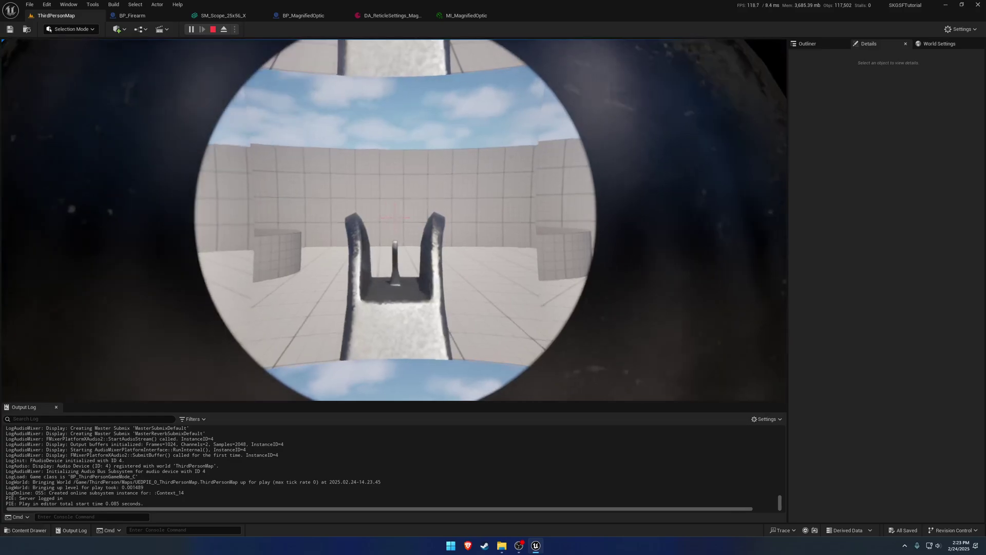
{"action": "right_click", "coordinate": [394, 220]}
{"action": "key", "text": "Escape"}
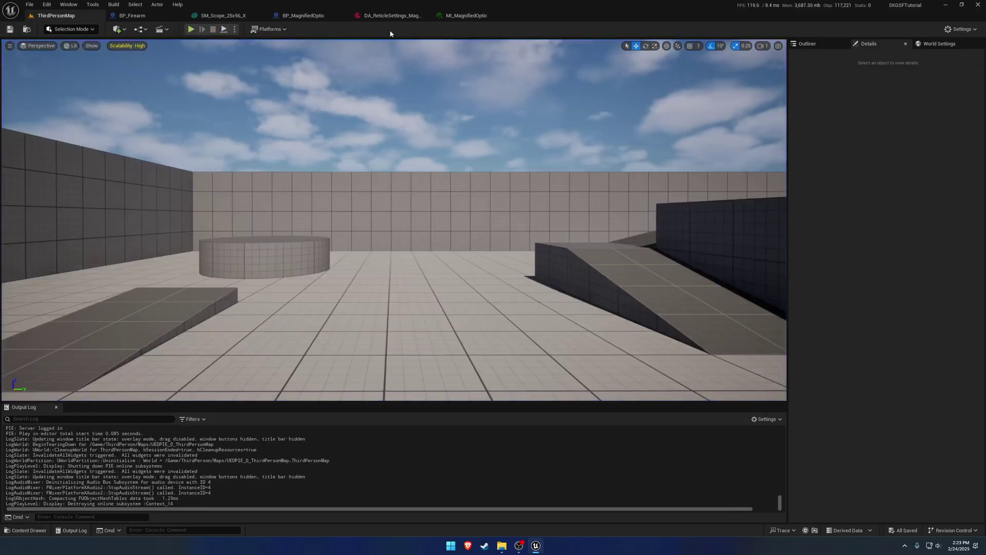
- Duplicate the DA_AimingSettings_RedDot asset used by SKGProceduralAnim in BP_MagnifiedOptic and name the copy DA_AimingSettings_MagnifiedOptic
{"action": "left_click", "coordinate": [303, 16]}
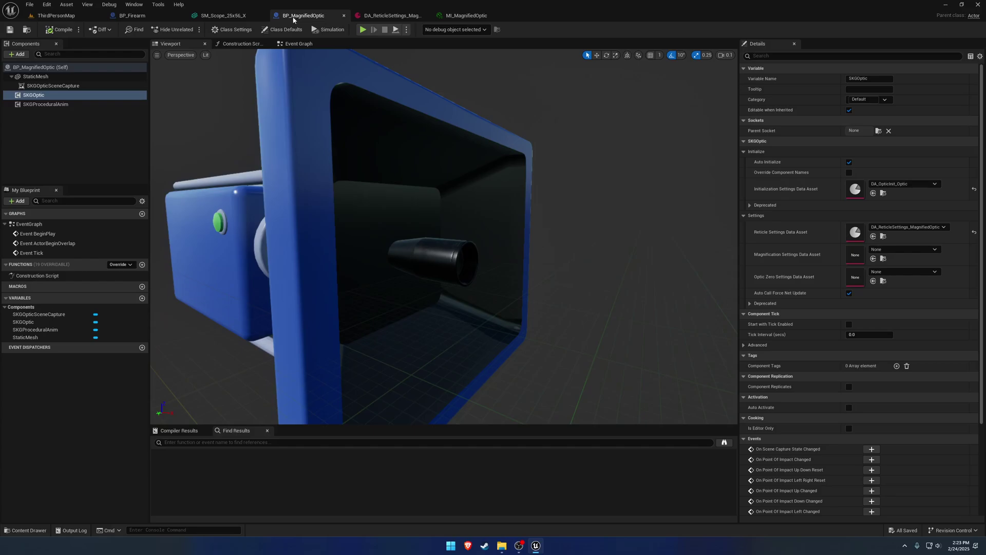
{"action": "left_click", "coordinate": [52, 106]}
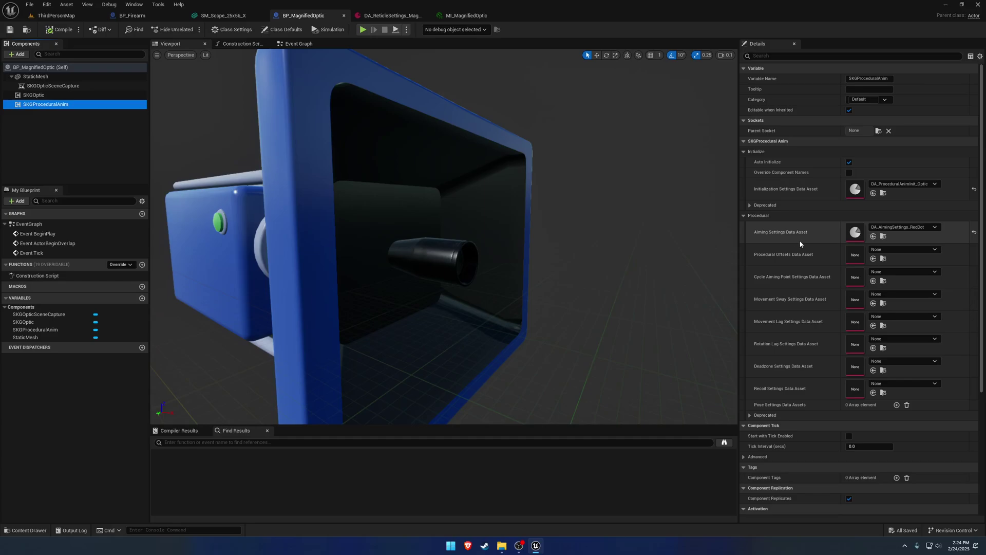
{"action": "left_click", "coordinate": [883, 236]}
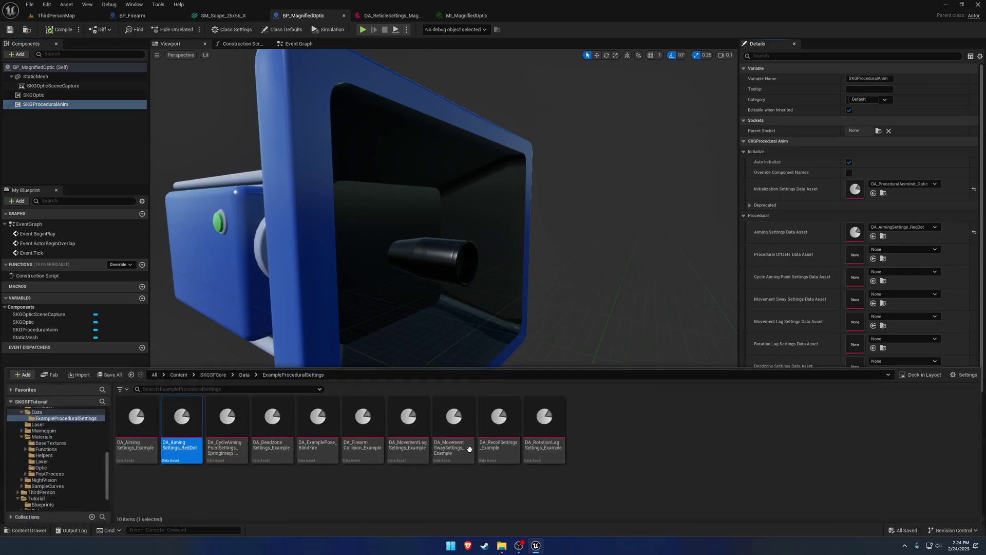
{"action": "key", "text": "ctrl+d"}
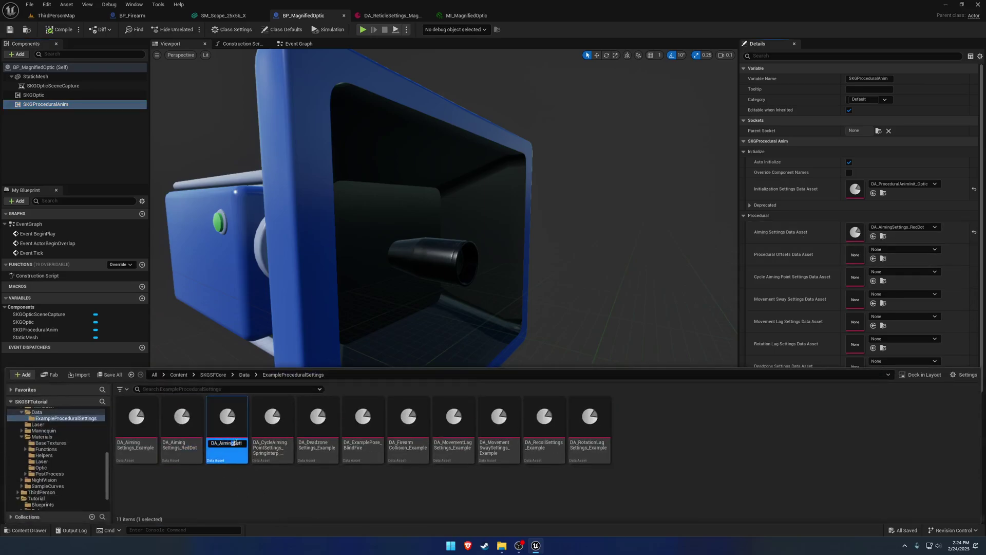
{"action": "left_click_drag", "start_coordinate": [224, 443], "coordinate": [346, 451]}
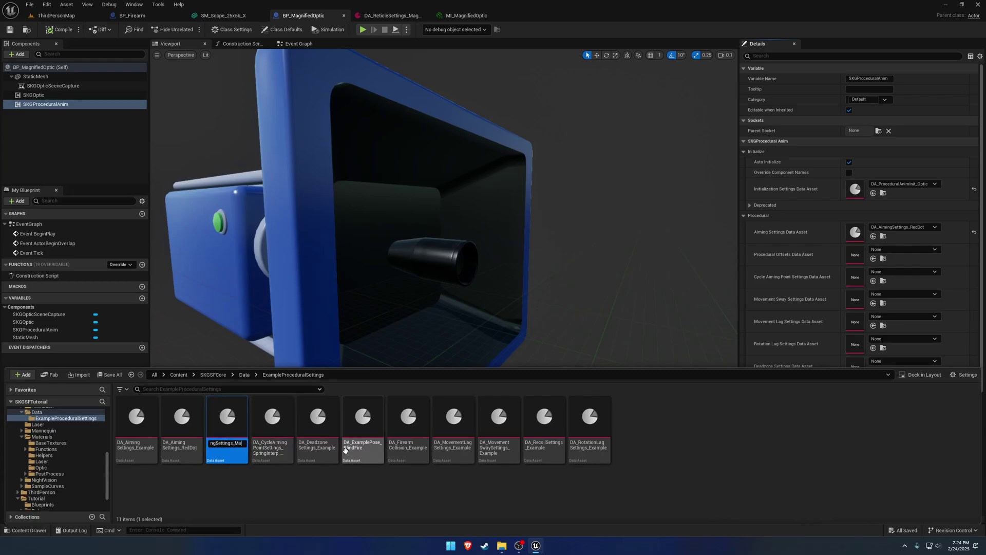
{"action": "type", "text": "MagnifiedOptic"}
{"action": "key", "text": "Return"}
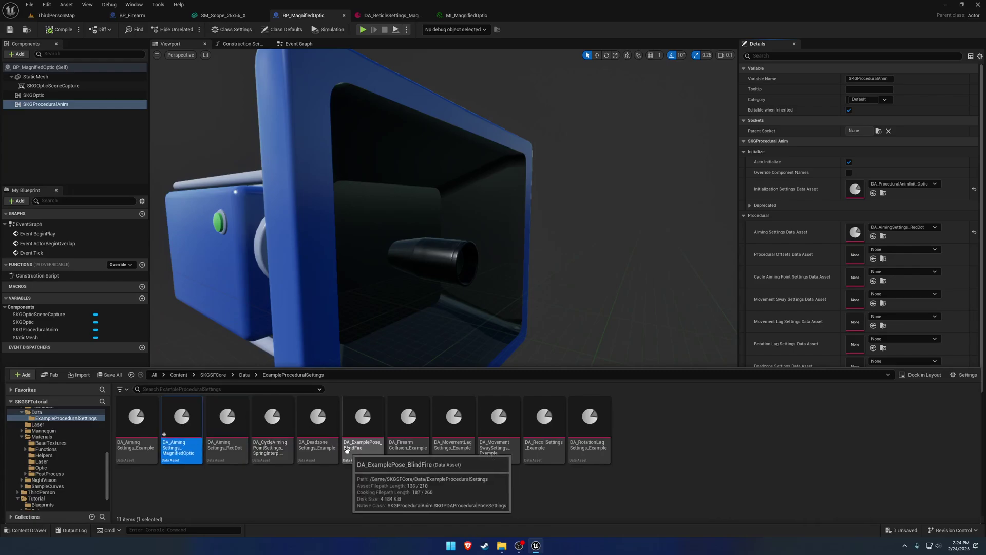
- Open and save DA_AimingSettings_MagnifiedOptic, and close the reticle settings and MI_MagnifiedOptic editors
{"action": "double_click", "coordinate": [179, 417]}
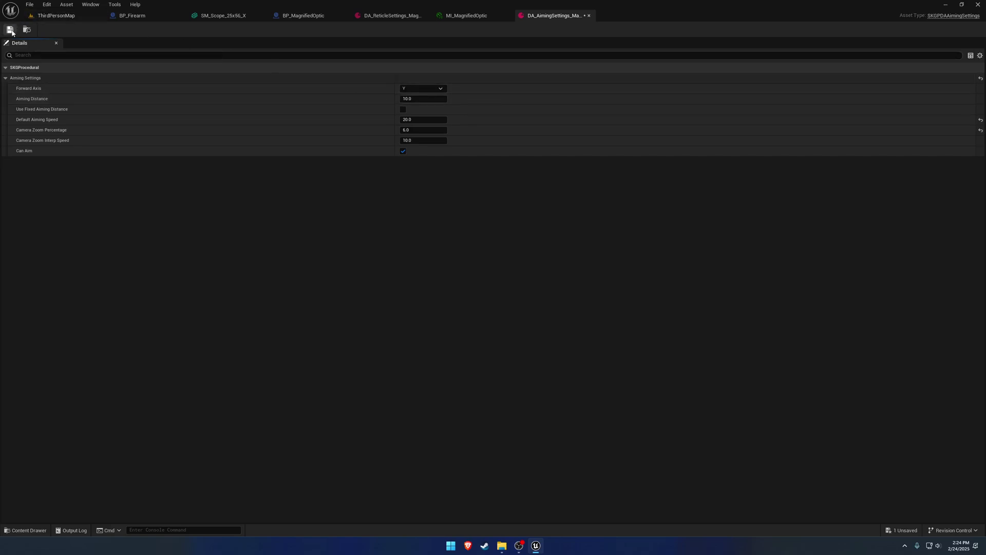
{"action": "left_click_drag", "start_coordinate": [543, 16], "coordinate": [364, 17]}
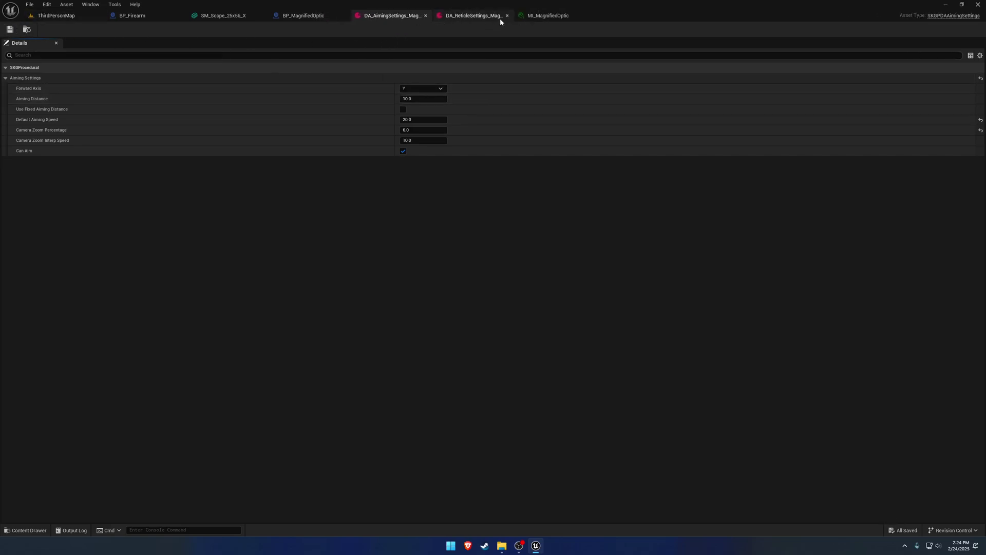
{"action": "left_click", "coordinate": [507, 16]}
- Assign DA_AimingSettings_MagnifiedOptic as the Aiming Settings Data Asset of SKGProceduralAnim in BP_MagnifiedOptic, compile and save
{"action": "left_click", "coordinate": [303, 15]}
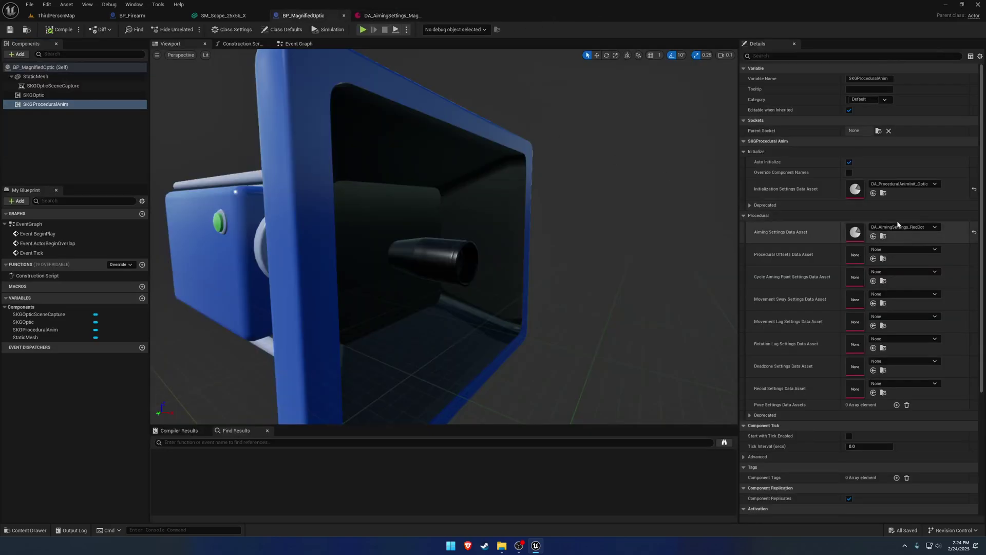
{"action": "left_click", "coordinate": [873, 236]}
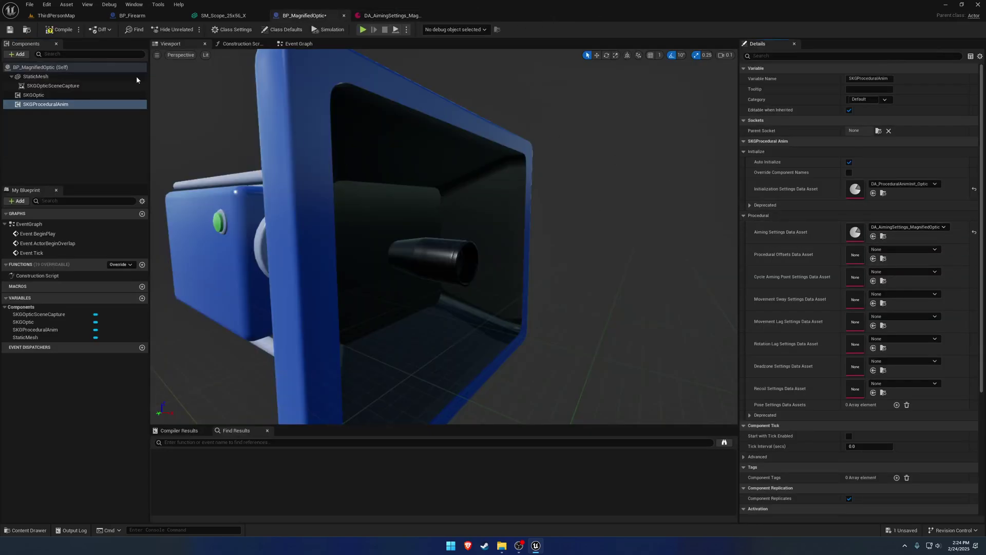
{"action": "left_click", "coordinate": [49, 32]}
- Play ThirdPersonMap to test aiming with the magnified optic's own aiming settings, and end the session
{"action": "left_click", "coordinate": [65, 17]}
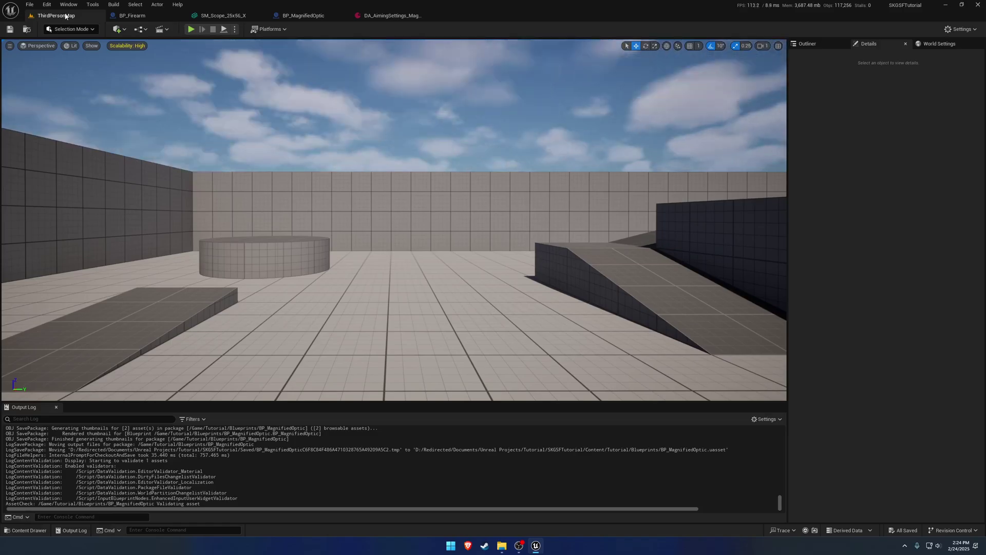
{"action": "left_click", "coordinate": [190, 30]}
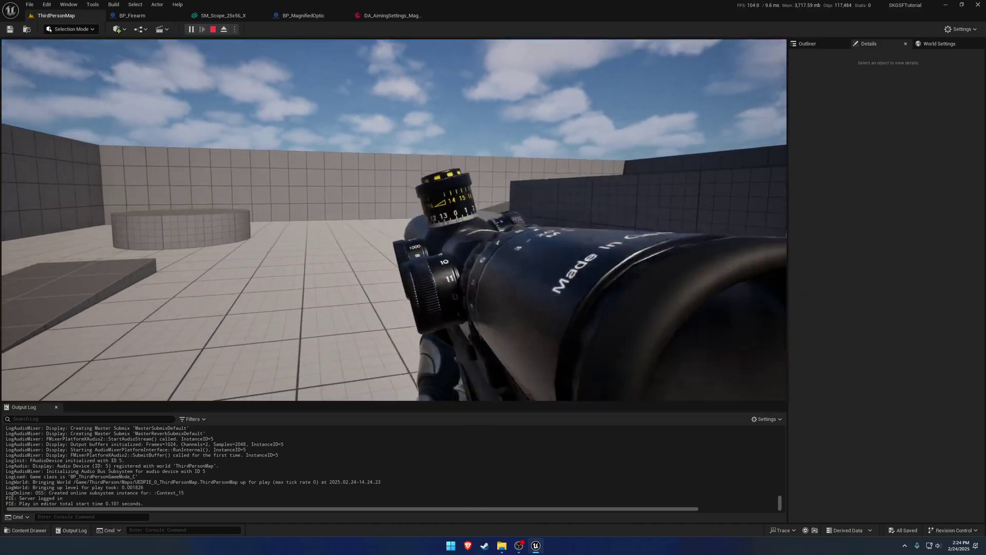
{"action": "right_click", "coordinate": [394, 220]}
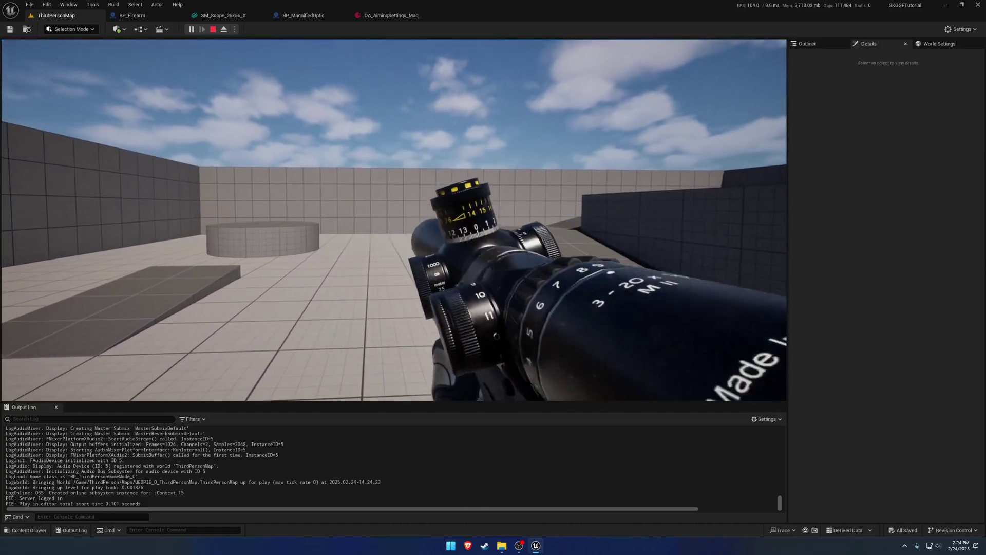
{"action": "right_click", "coordinate": [394, 219]}
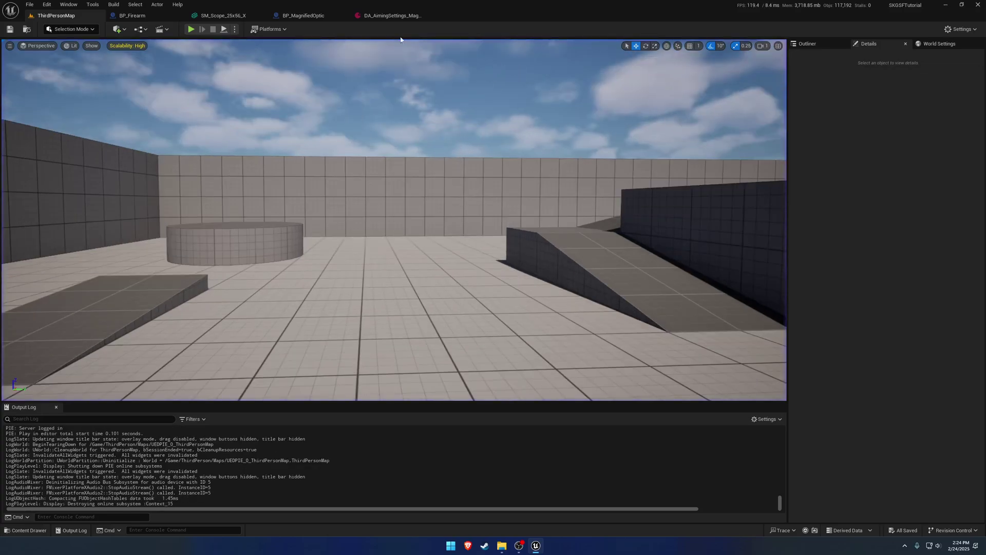
- Enable Use Fixed Aiming Distance in DA_AimingSettings_MagnifiedOptic and save the asset
{"action": "left_click", "coordinate": [393, 15]}
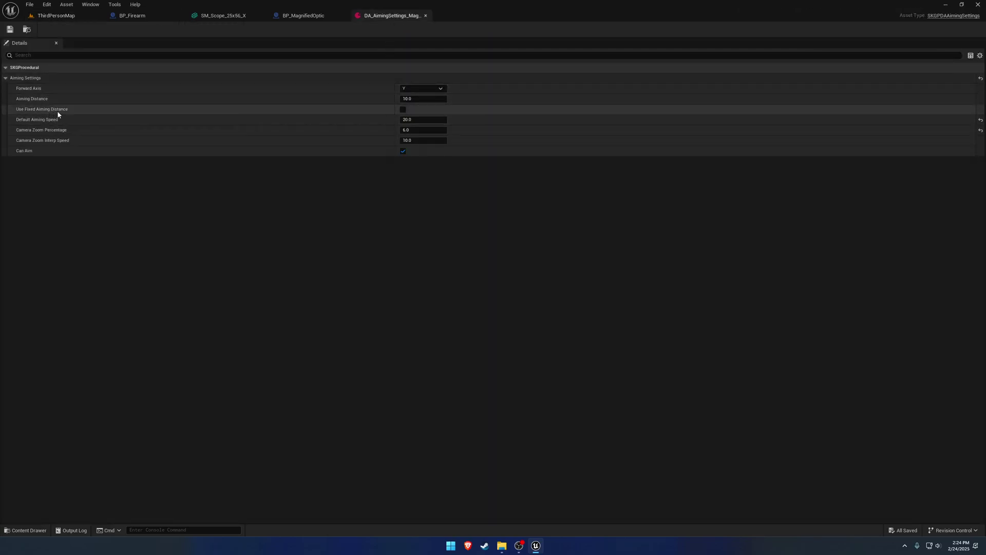
{"action": "mouse_move", "coordinate": [60, 113]}
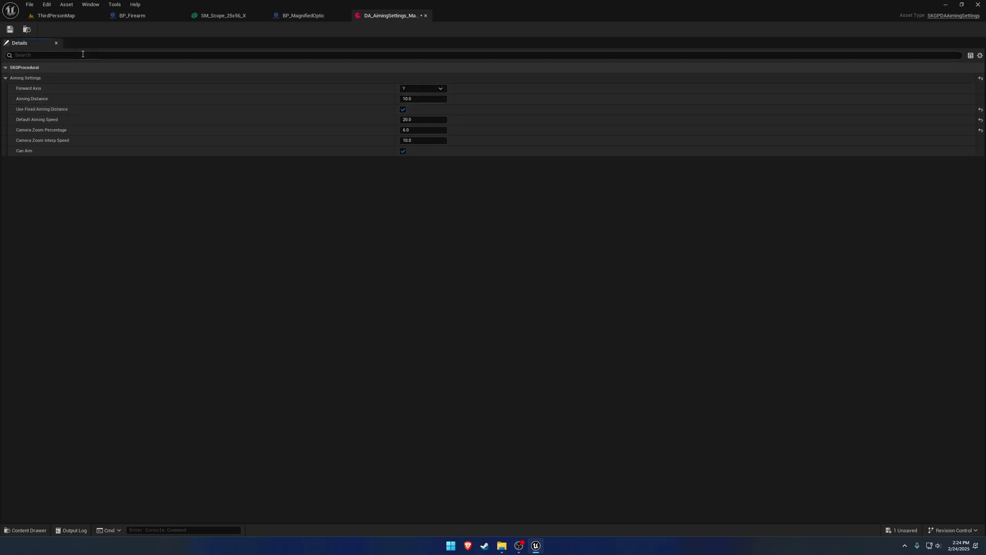
{"action": "left_click", "coordinate": [14, 29]}
- Play ThirdPersonMap, aim through the scope repeatedly to check the fixed aiming distance, and end the session
{"action": "left_click", "coordinate": [67, 15]}
{"action": "left_click", "coordinate": [191, 29]}
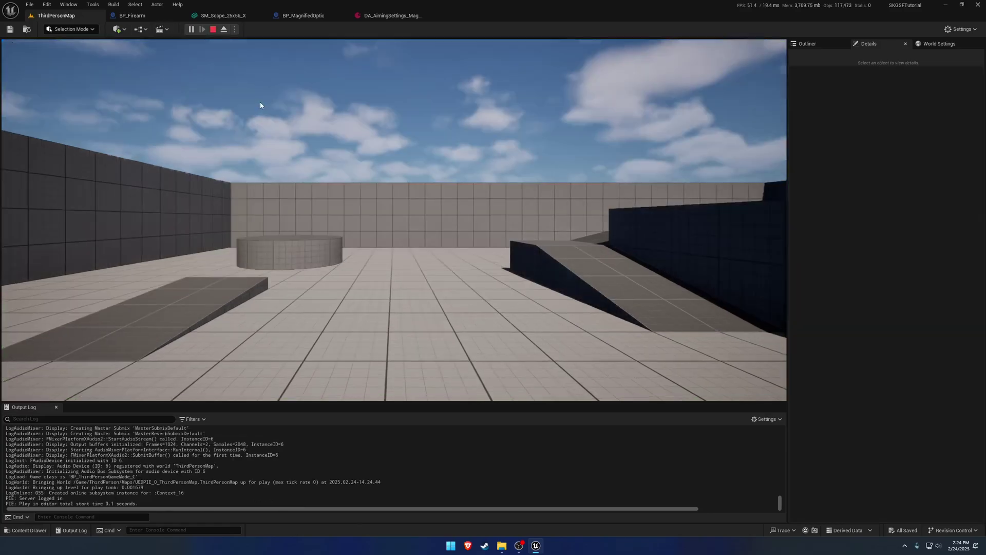
{"action": "left_click", "coordinate": [262, 105]}
{"action": "right_click", "coordinate": [394, 219]}
{"action": "right_click", "coordinate": [394, 219]}
{"action": "right_click", "coordinate": [394, 219]}
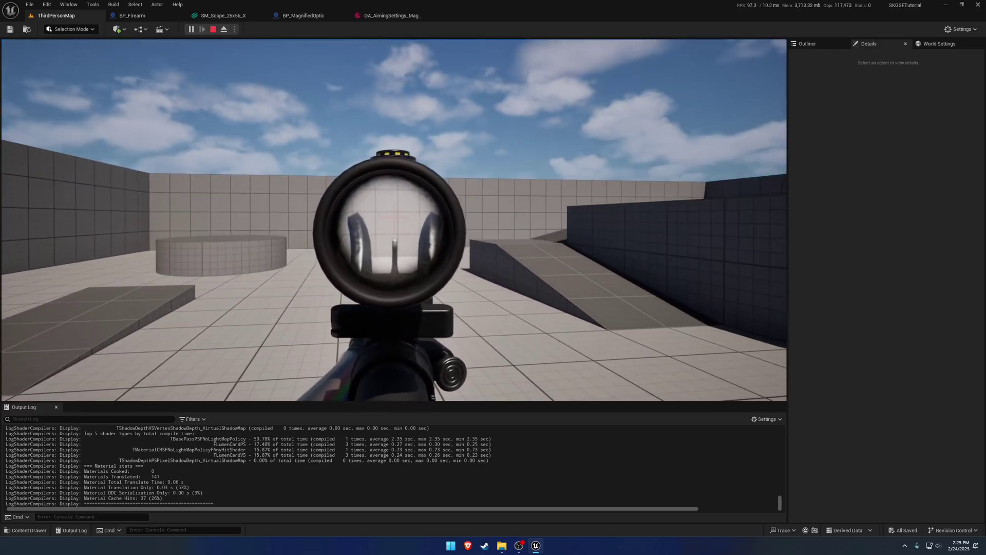
{"action": "key", "text": "Escape"}
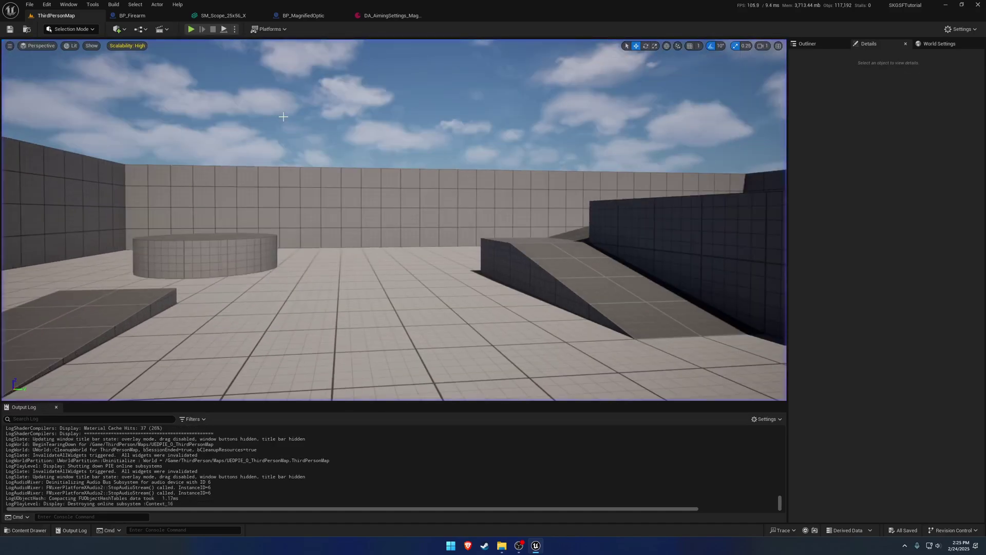
- Review DA_AimingSettings_MagnifiedOptic and bring up the settings of the SKGOptic component in BP_MagnifiedOptic
{"action": "left_click", "coordinate": [390, 16]}
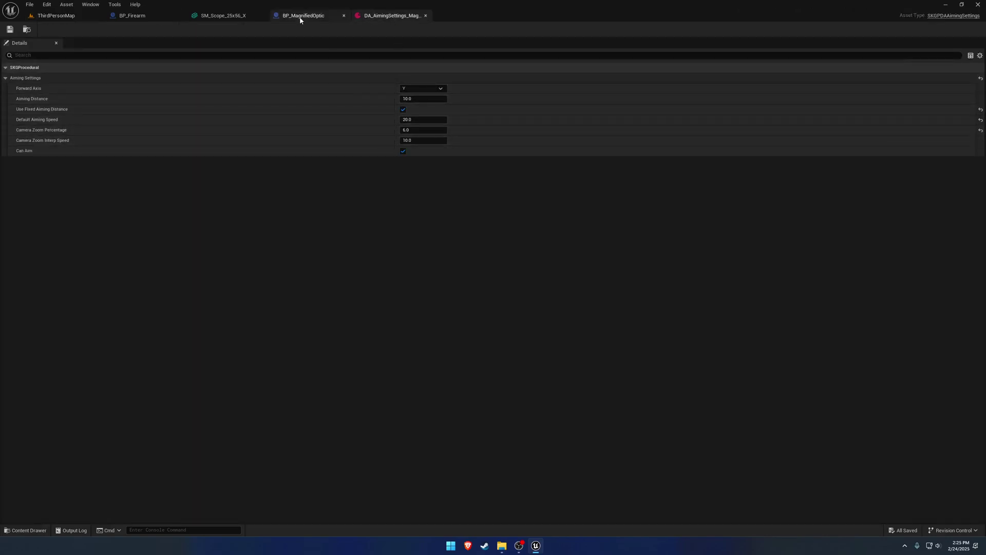
{"action": "left_click", "coordinate": [301, 15]}
{"action": "left_click", "coordinate": [77, 95]}
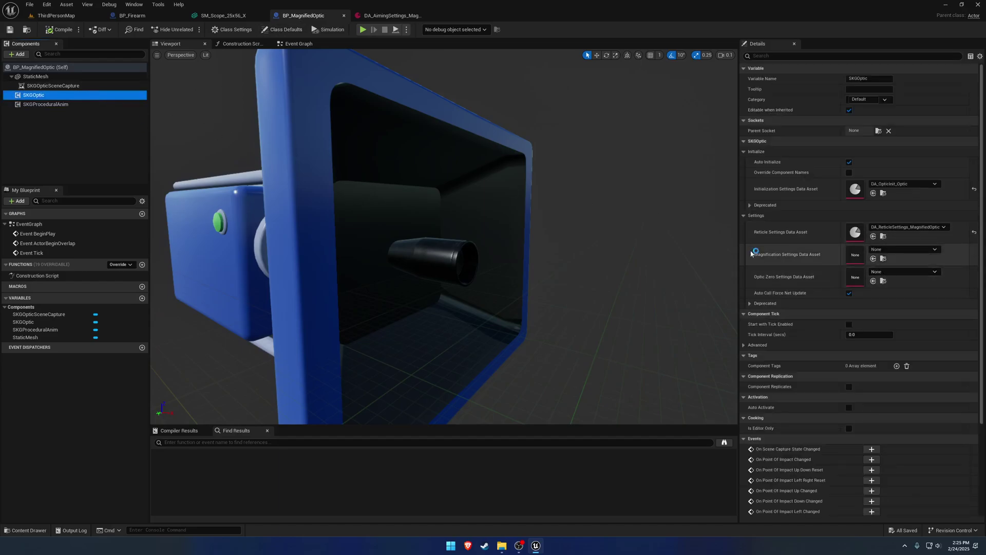